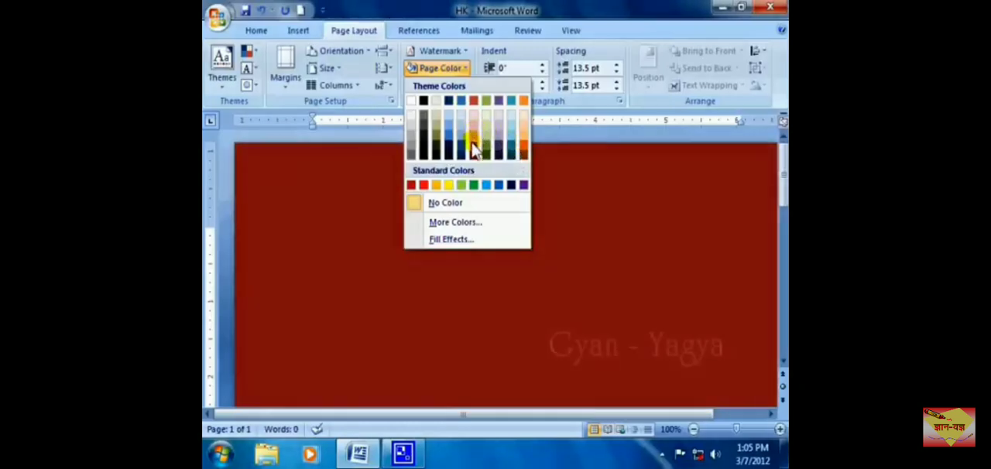
# Step: View the extended colour choices for the page background and close them without choosing one
pyautogui.click(454, 223)
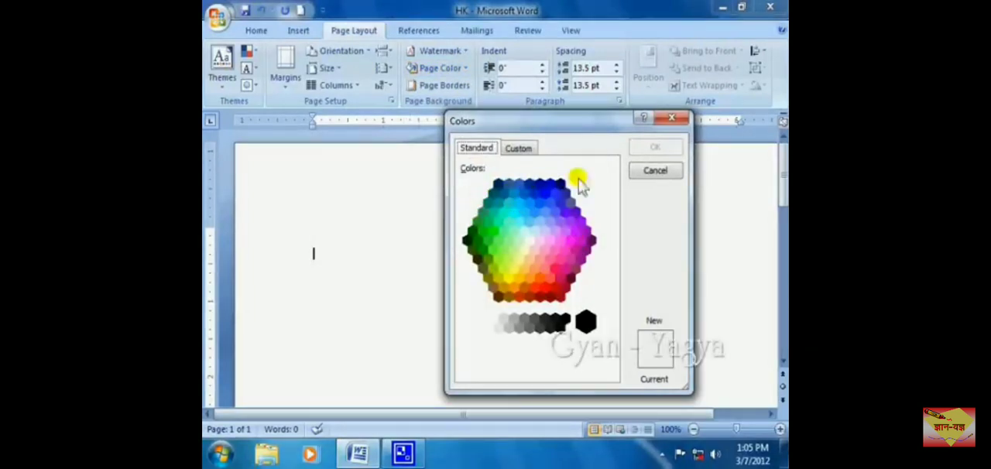
pyautogui.click(674, 121)
# Step: Set up a one-color page background gradient in dark purple with horizontal shading, and lighten its shade
pyautogui.click(464, 68)
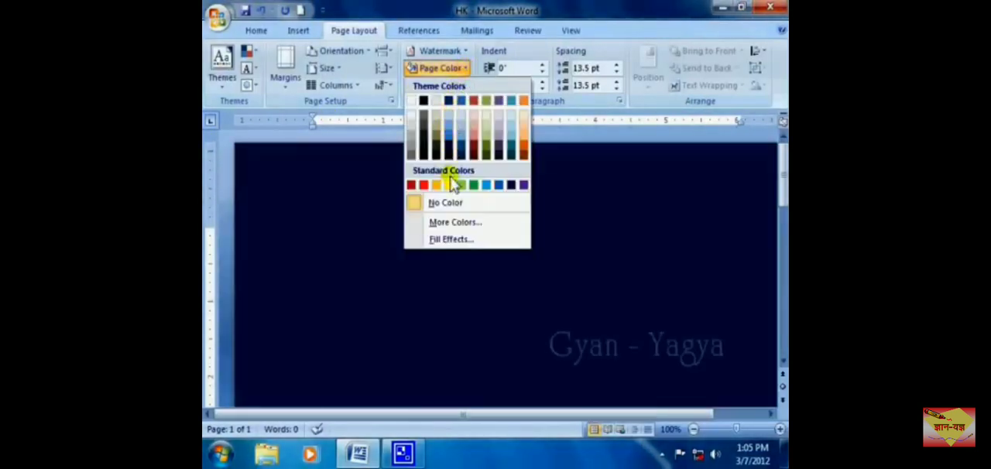
pyautogui.click(453, 240)
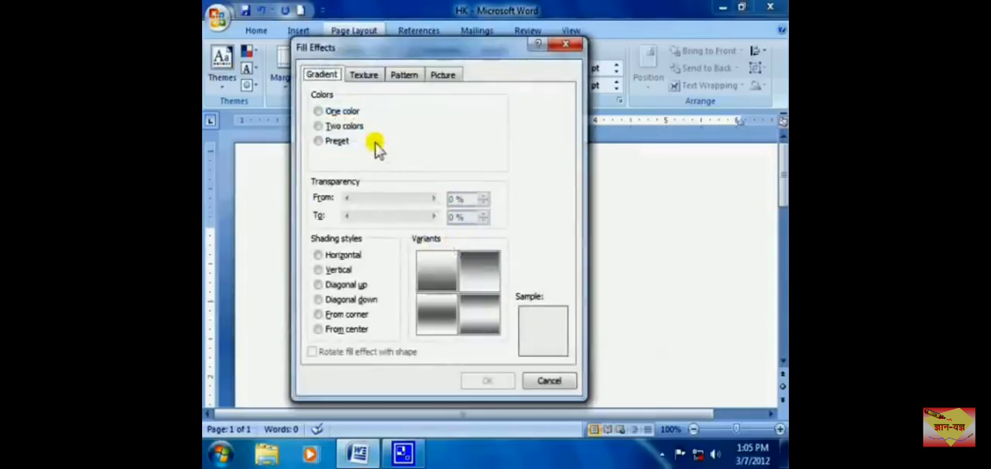
pyautogui.click(318, 111)
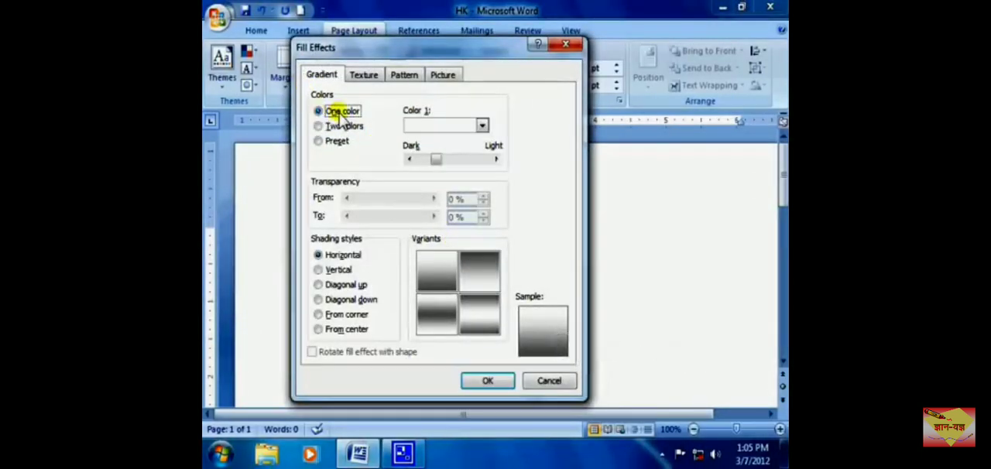
pyautogui.click(482, 125)
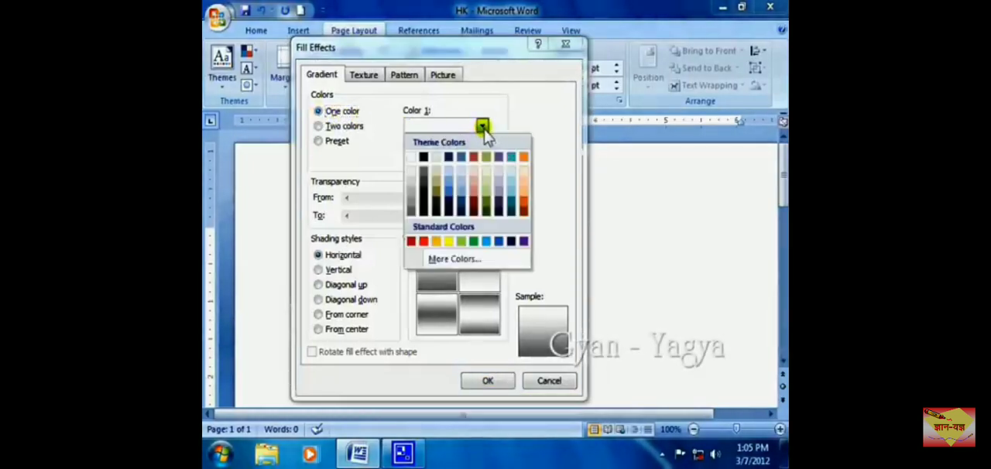
pyautogui.click(500, 202)
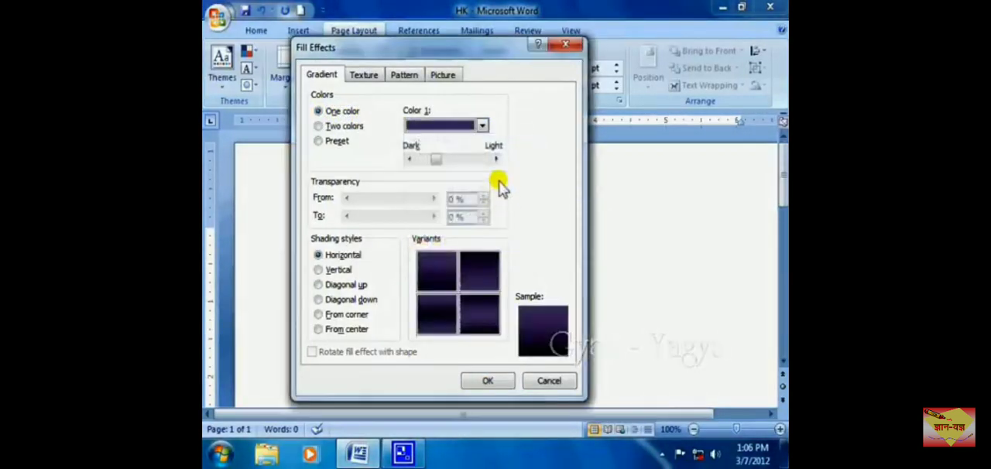
pyautogui.moveTo(436, 160); pyautogui.dragTo(461, 167)
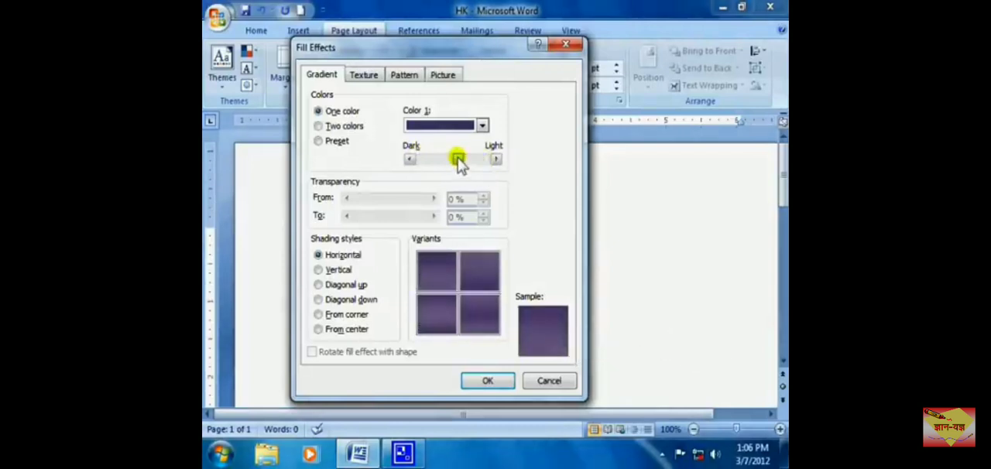
# Step: Change the gradient to two colors, with light olive green as Color 1 and light purple as Color 2
pyautogui.click(319, 127)
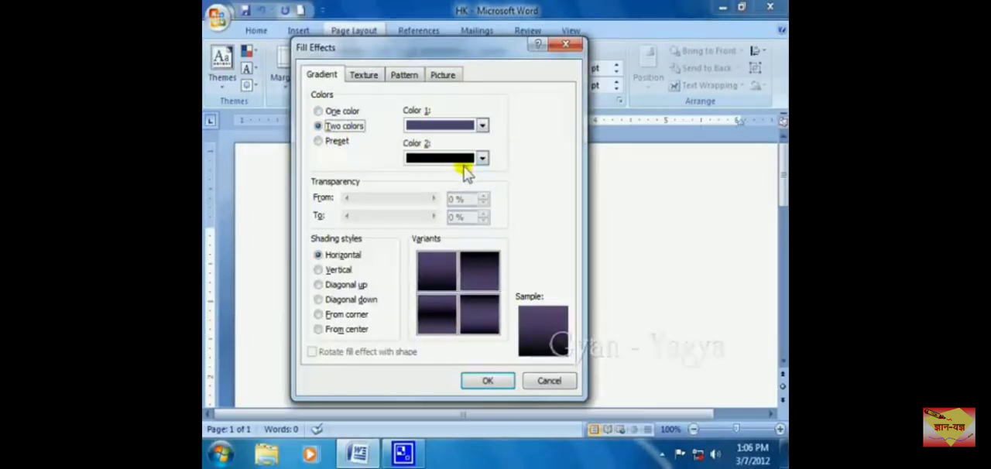
pyautogui.click(483, 125)
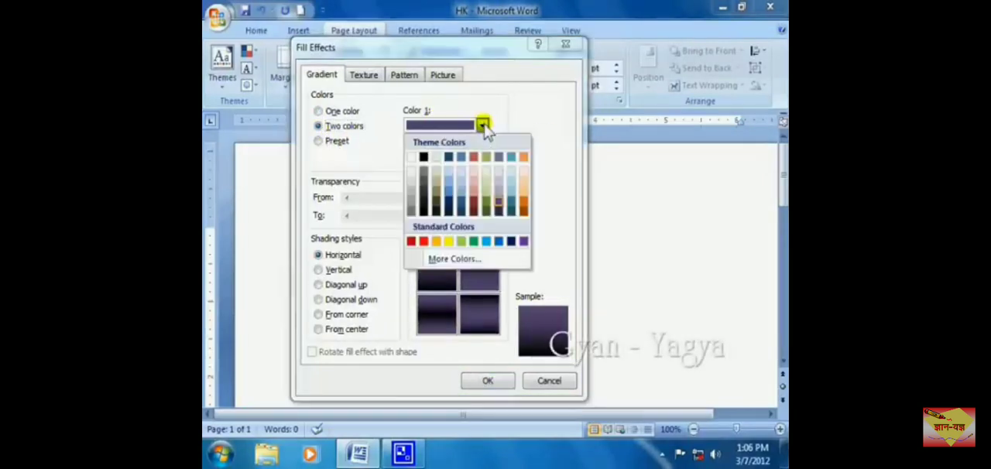
pyautogui.click(486, 192)
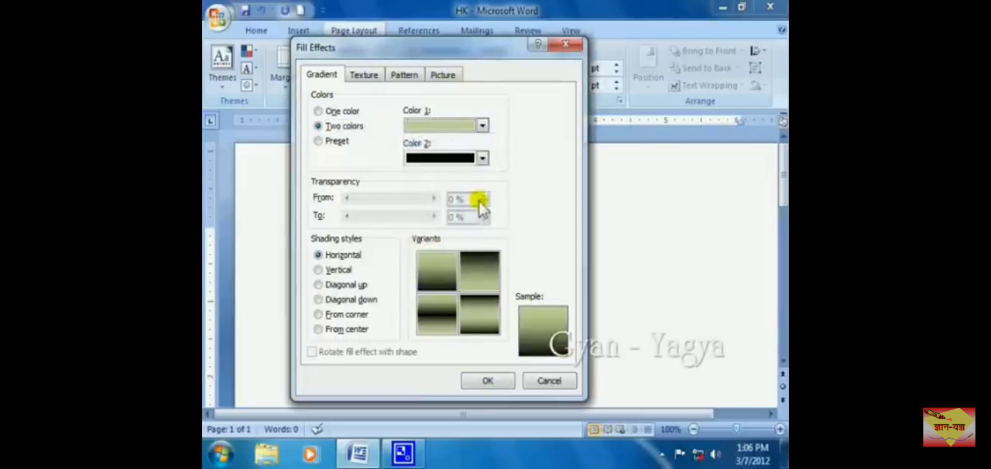
pyautogui.click(482, 158)
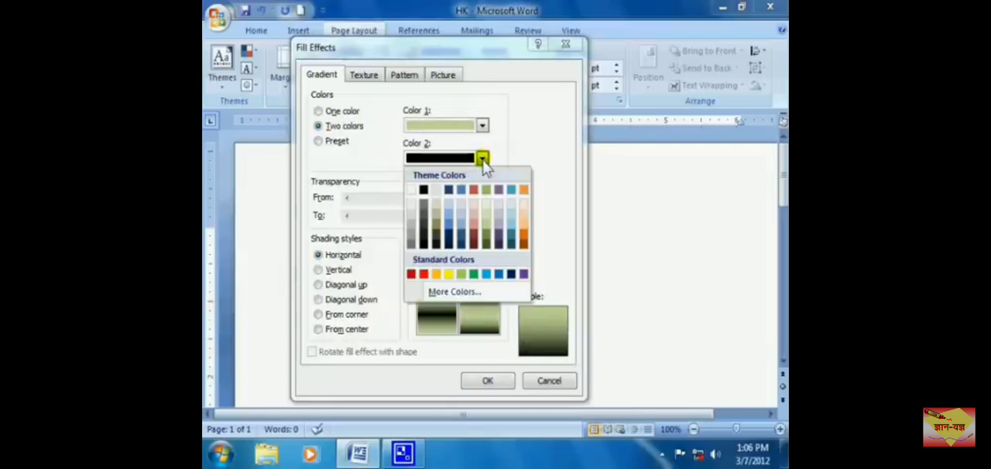
pyautogui.click(498, 216)
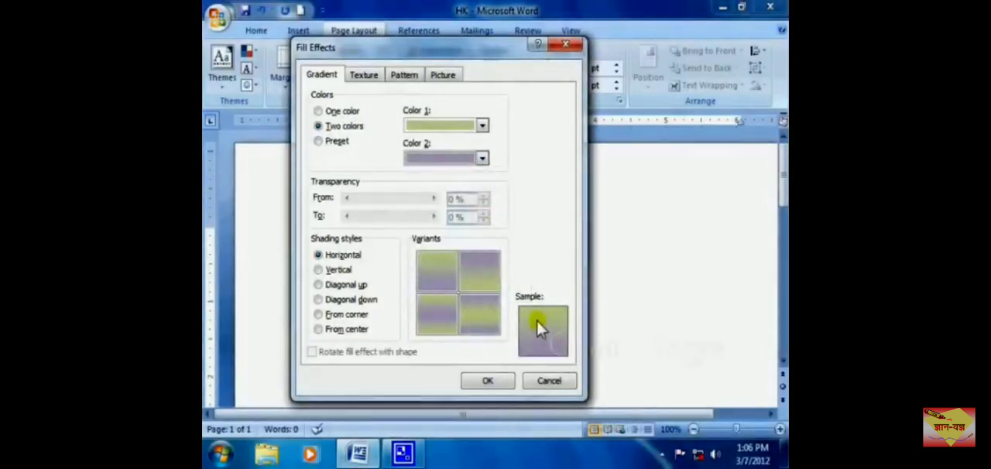
# Step: Switch the gradient to preset colors and try Late Sunset, Nightfall and Daybreak
pyautogui.click(318, 142)
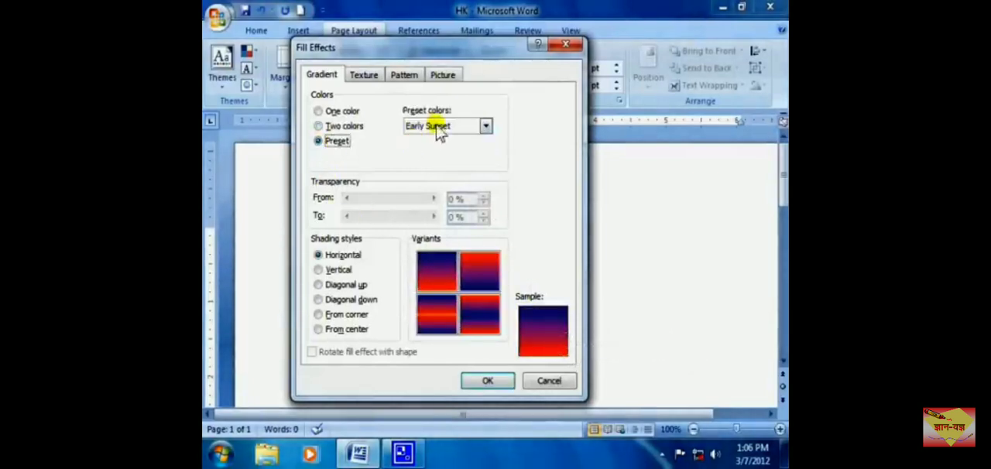
pyautogui.click(487, 129)
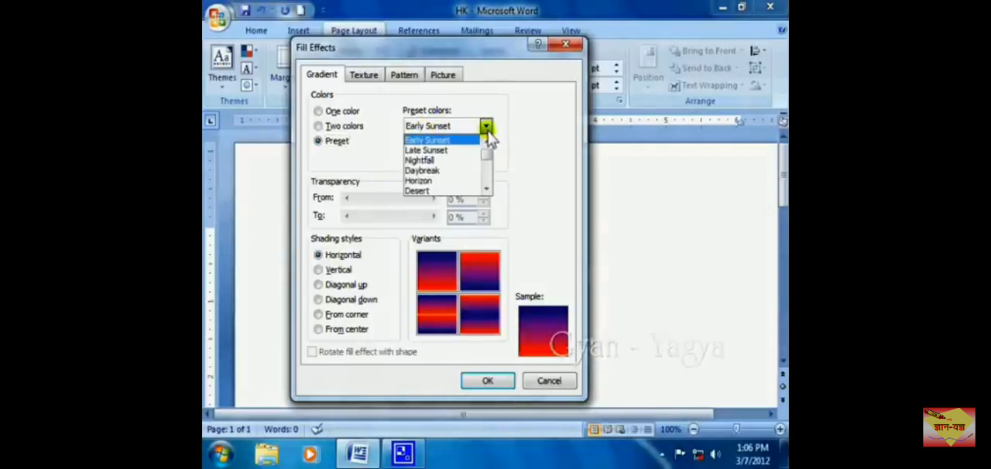
pyautogui.click(444, 151)
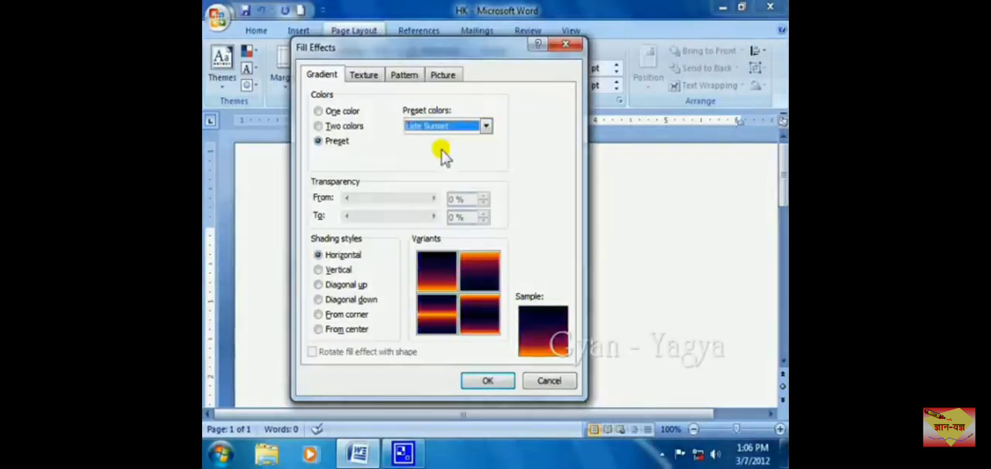
pyautogui.click(485, 126)
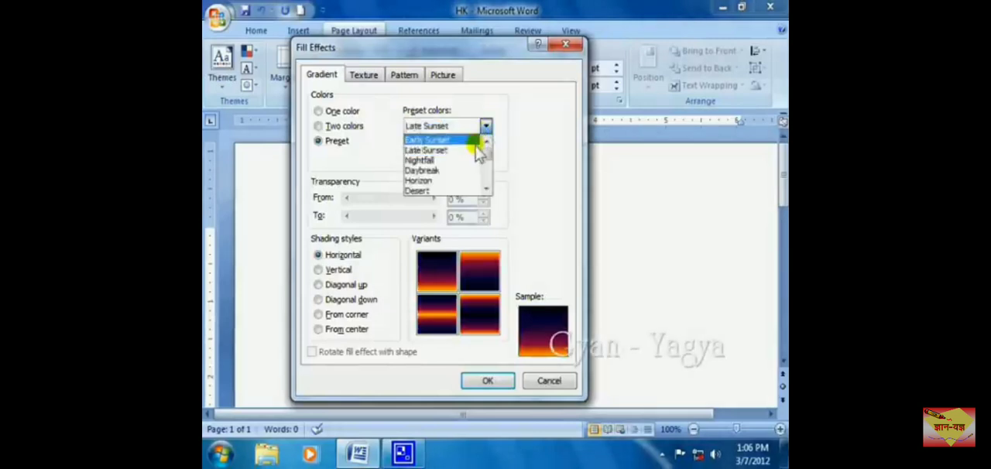
pyautogui.click(432, 160)
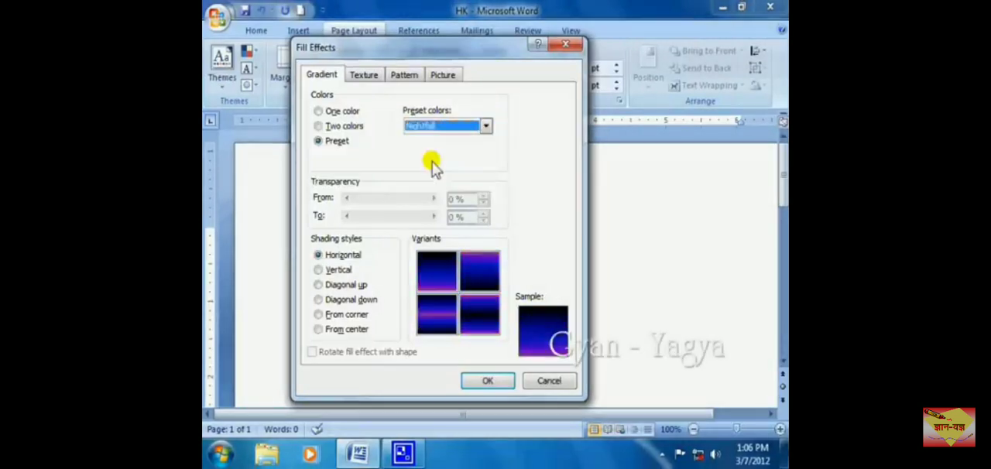
pyautogui.click(486, 127)
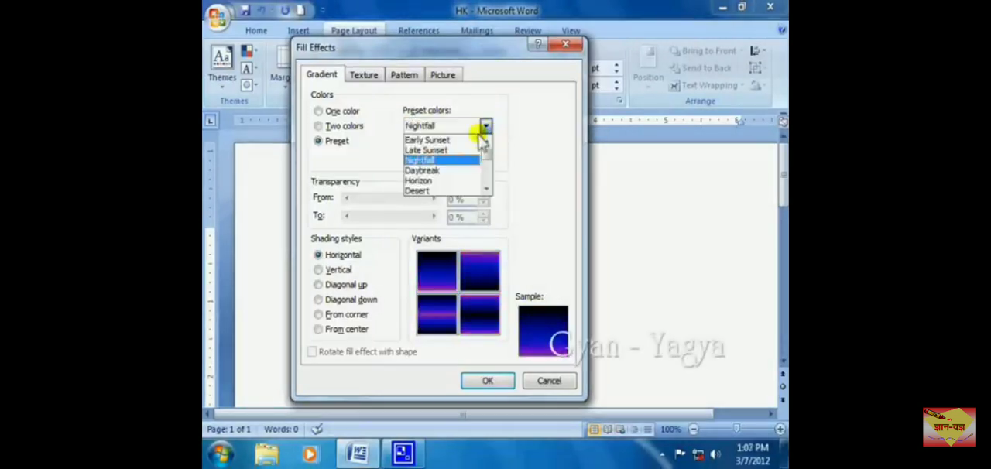
pyautogui.click(432, 172)
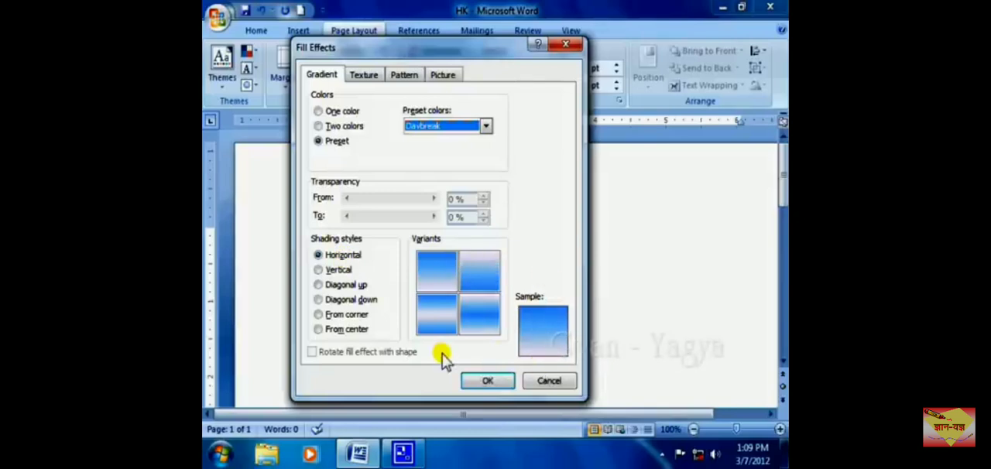
# Step: Apply the Water droplets texture to the page background, and reset the page to No Color
pyautogui.click(367, 76)
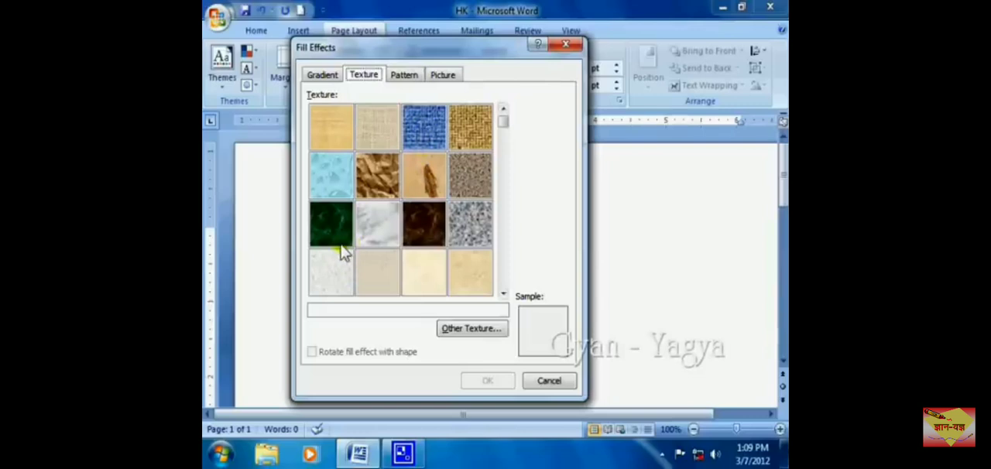
pyautogui.click(338, 172)
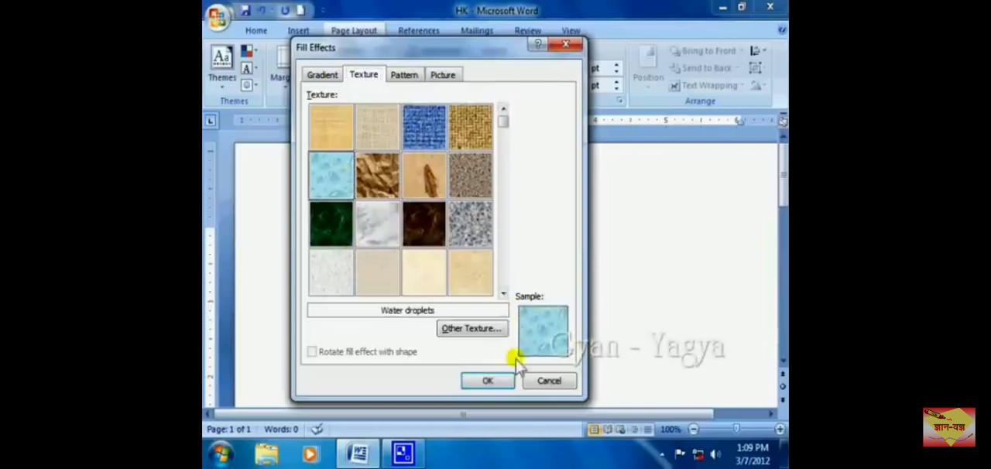
pyautogui.click(486, 380)
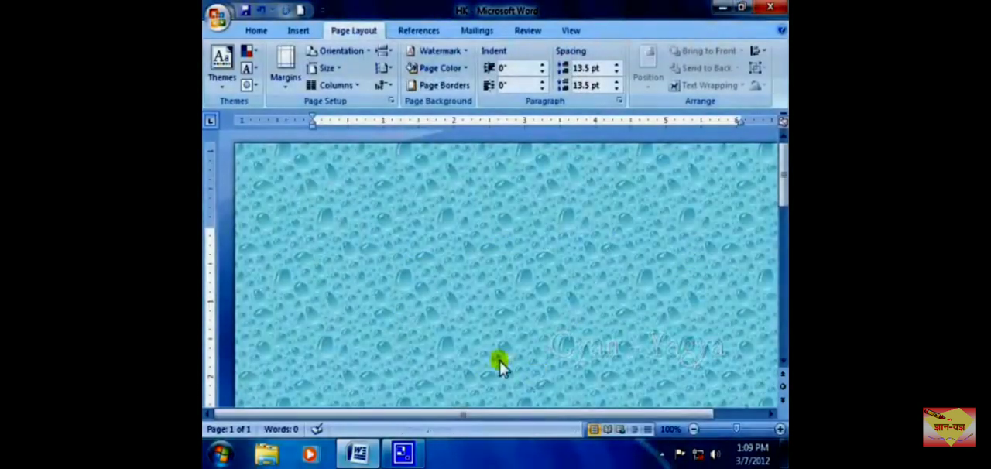
pyautogui.click(467, 68)
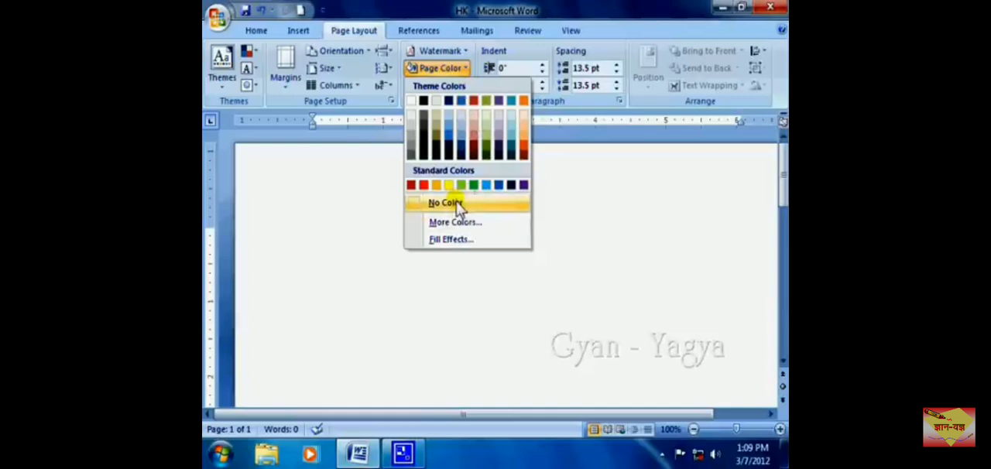
pyautogui.click(457, 205)
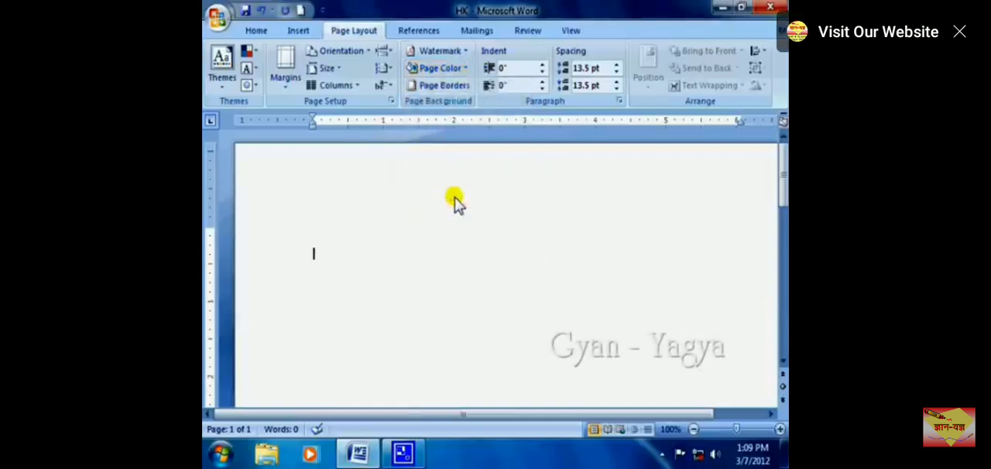
# Step: Fill the page background with the Sphere pattern using a tan foreground, and reset the page to No Color
pyautogui.click(457, 69)
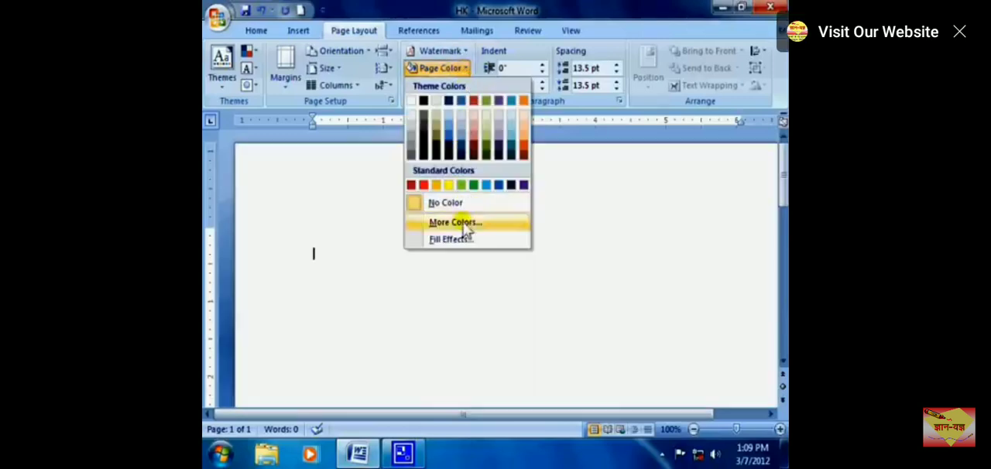
pyautogui.click(463, 240)
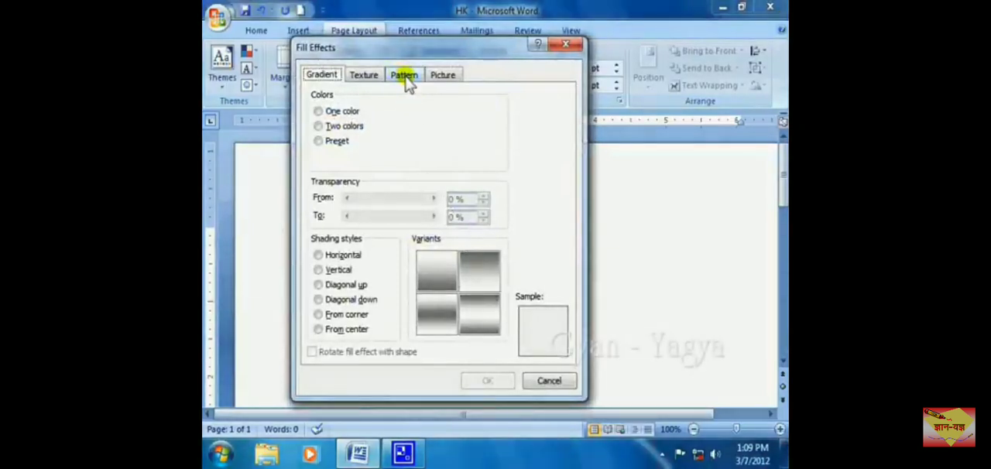
pyautogui.click(404, 76)
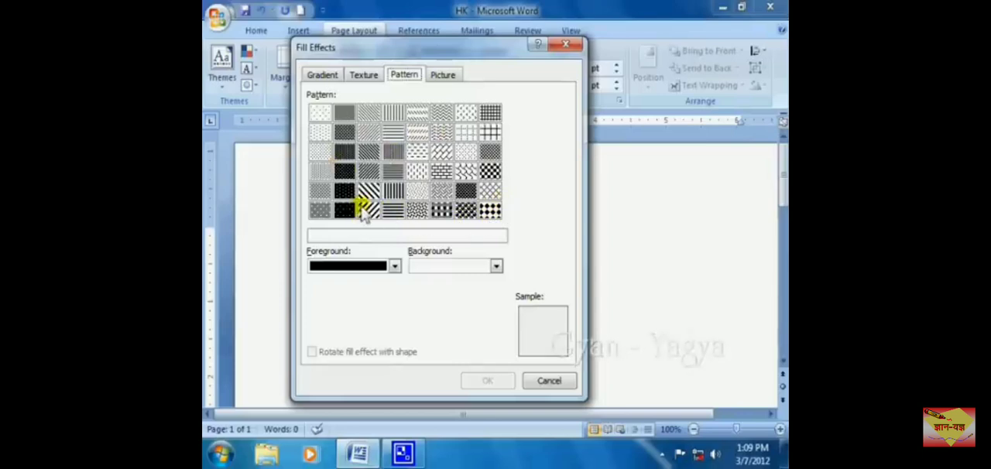
pyautogui.click(465, 210)
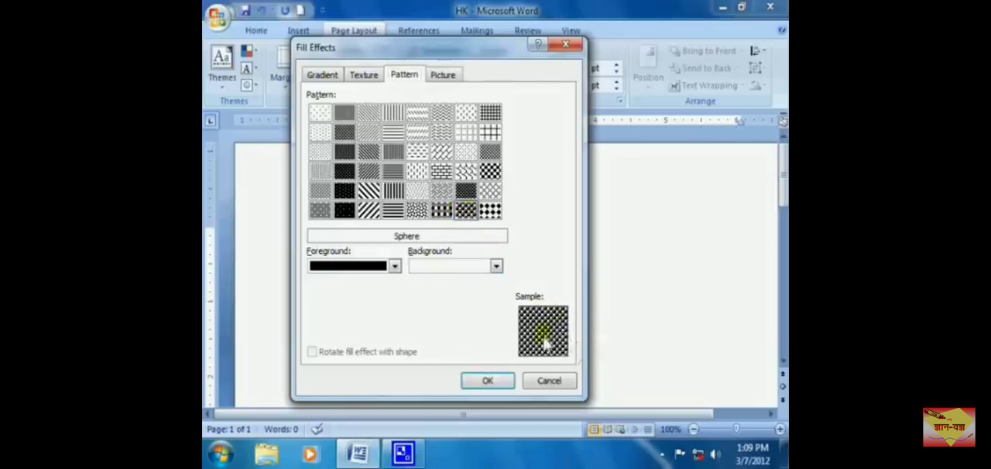
pyautogui.click(395, 267)
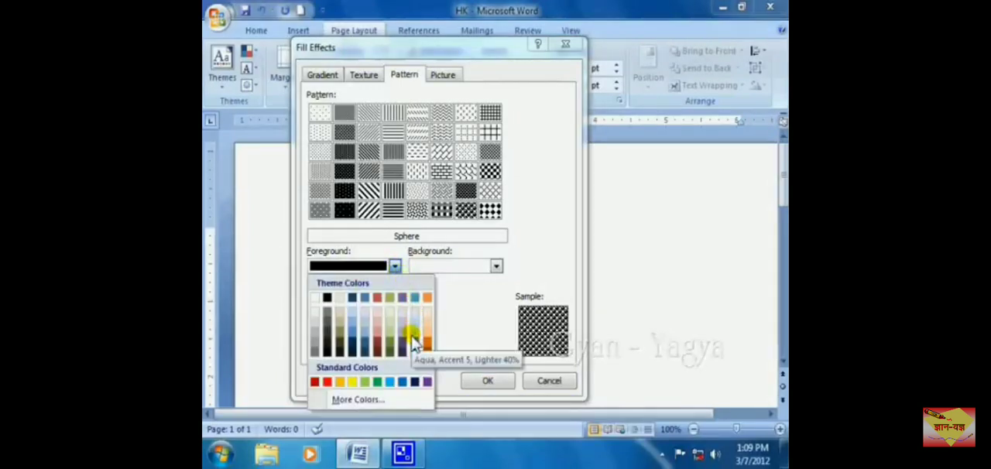
pyautogui.click(339, 325)
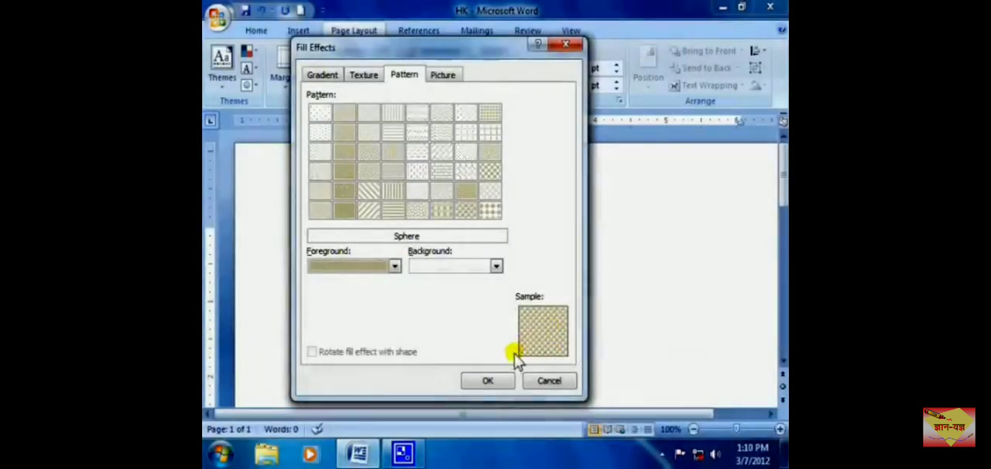
pyautogui.click(497, 380)
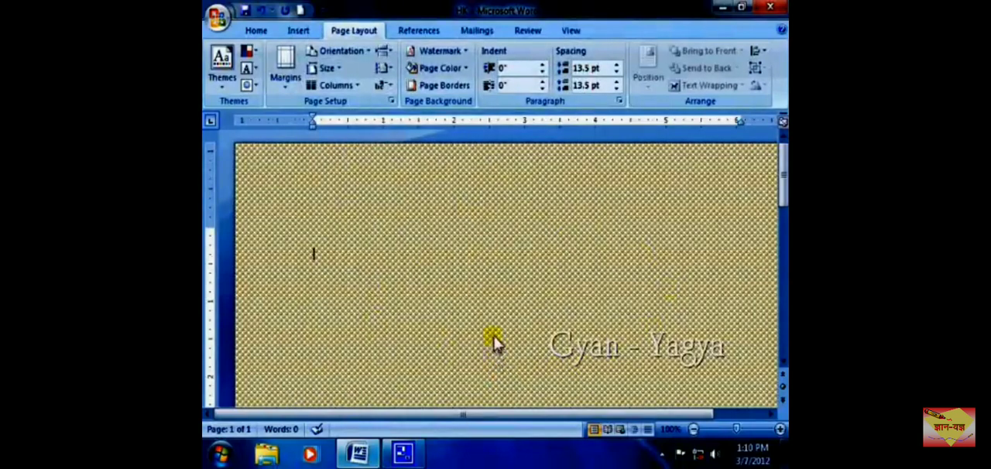
pyautogui.click(467, 70)
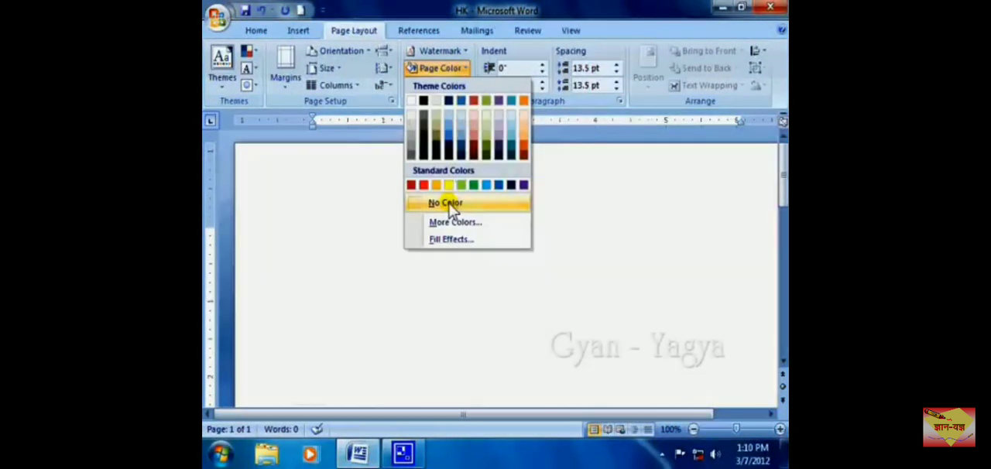
pyautogui.click(450, 205)
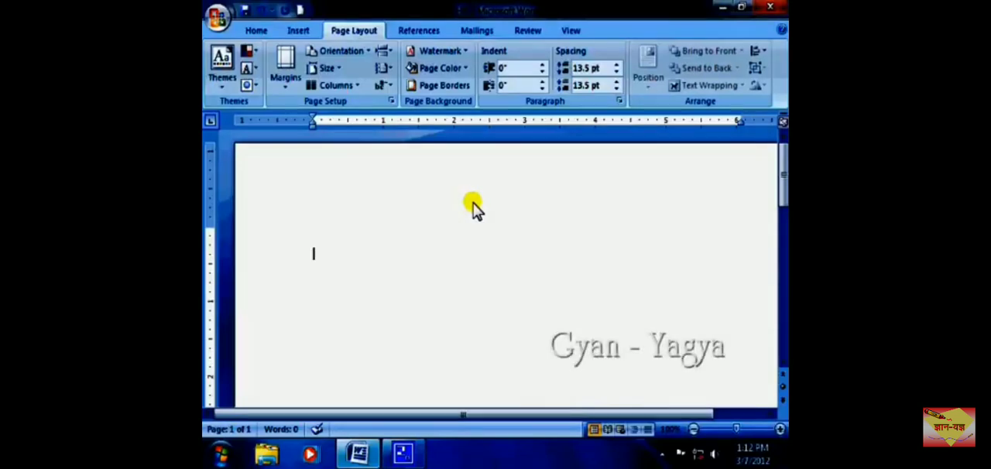
# Step: Fill the page background with the Lighthouse picture from the Sample Pictures folder
pyautogui.click(462, 69)
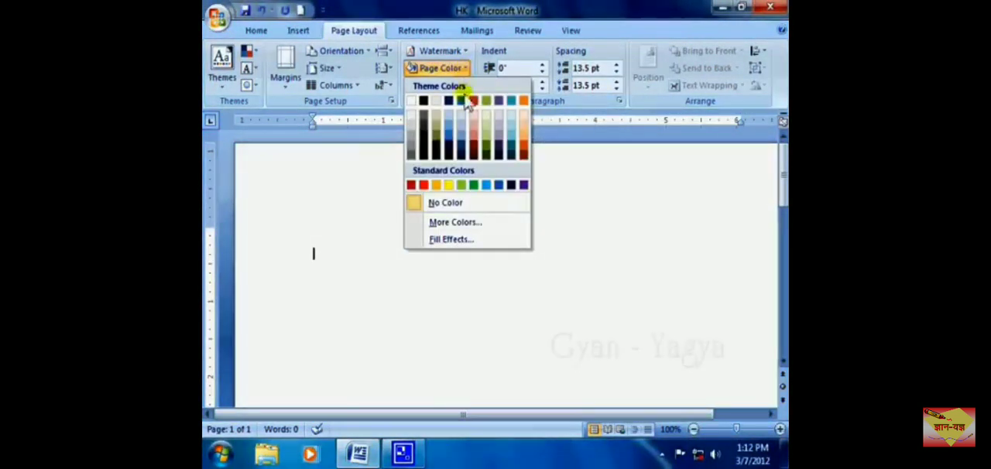
pyautogui.click(462, 245)
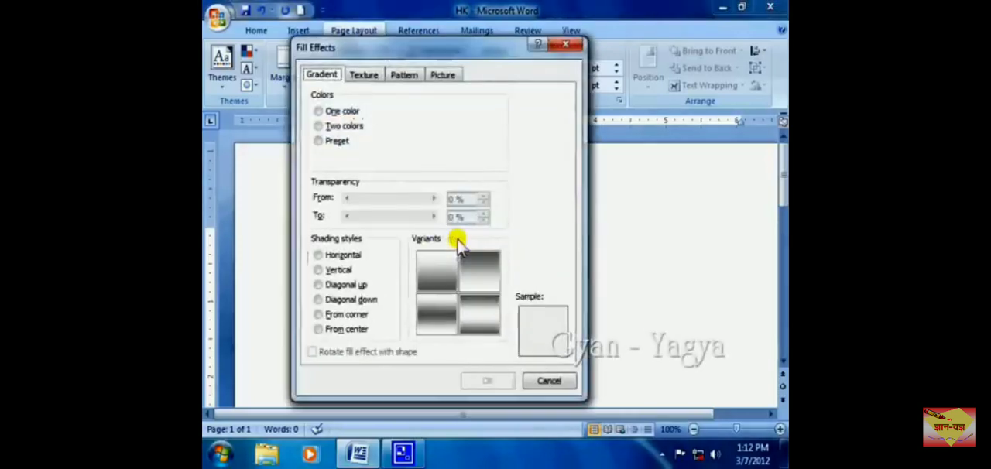
pyautogui.click(444, 78)
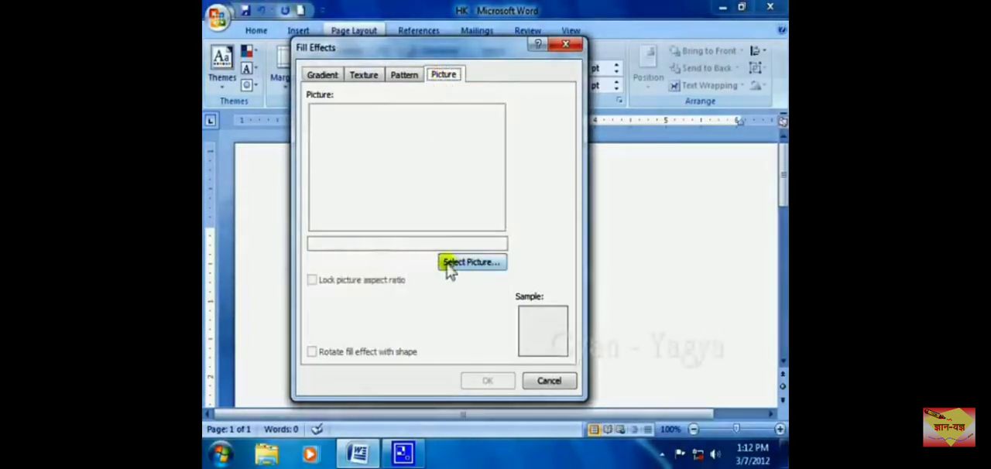
pyautogui.click(483, 263)
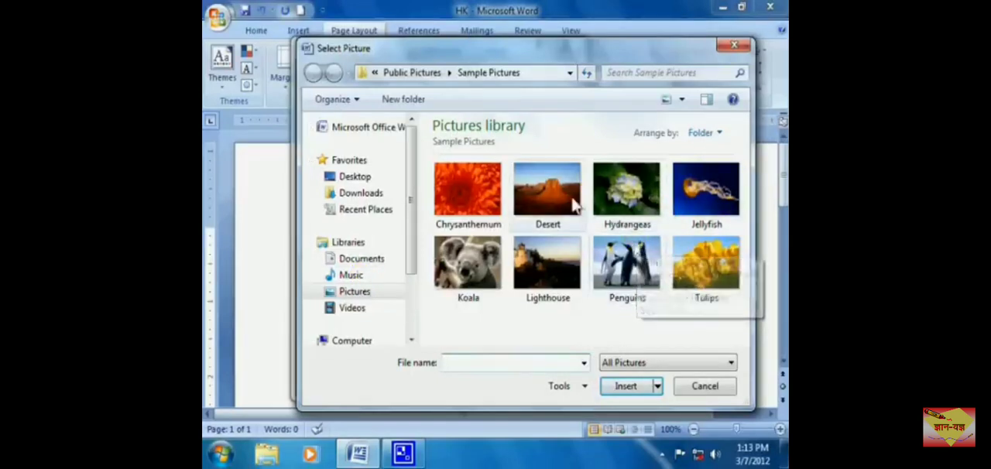
pyautogui.moveTo(551, 285)
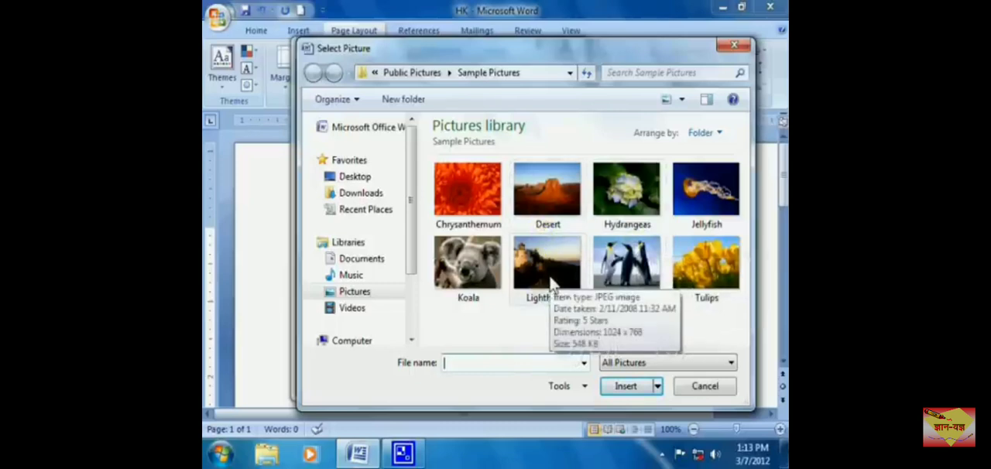
pyautogui.click(552, 280)
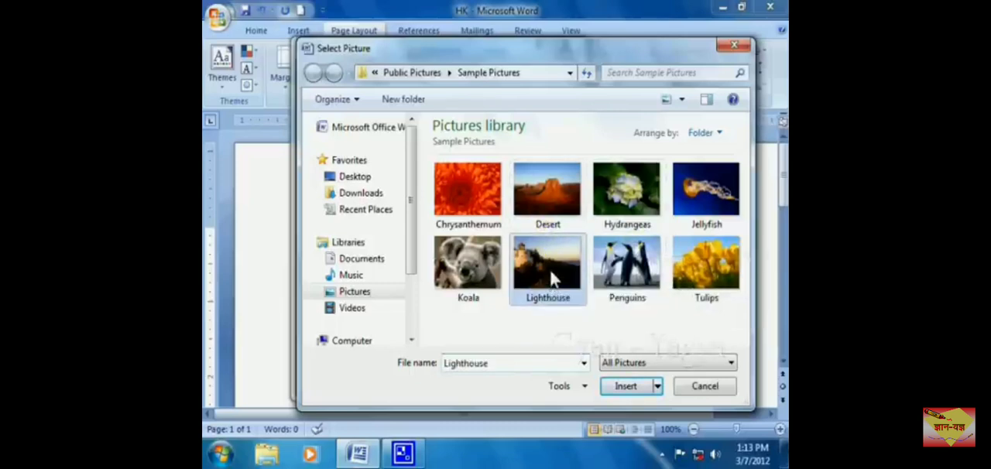
pyautogui.click(627, 388)
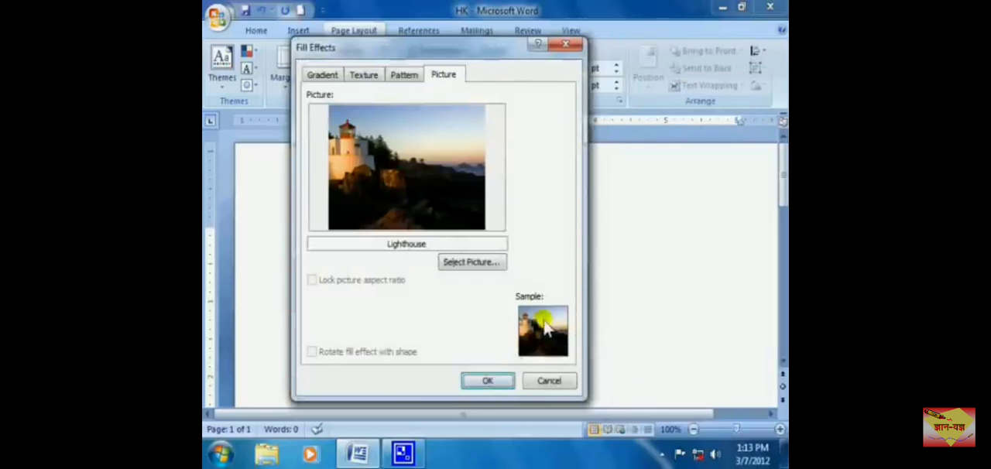
pyautogui.click(495, 382)
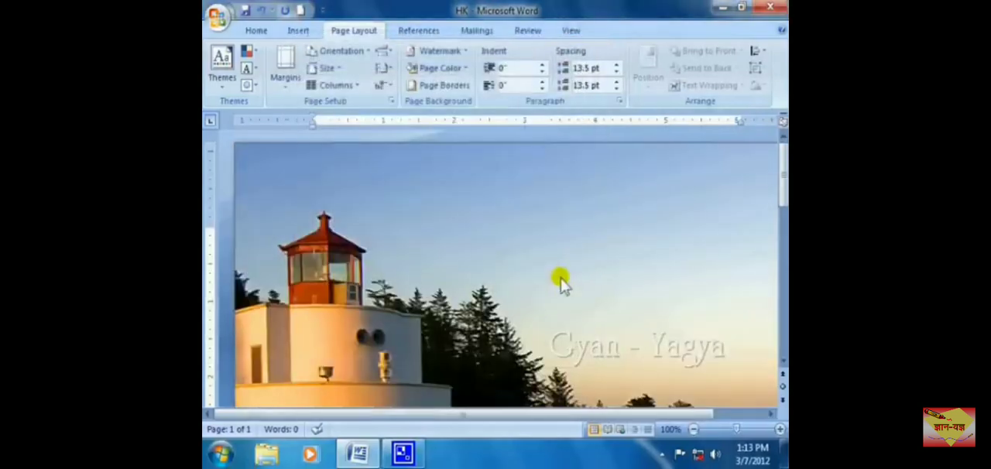
# Step: Write a short introduction over the picture background, giving the author's full name followed by "how are you"
pyautogui.scroll(-5, 560, 281)
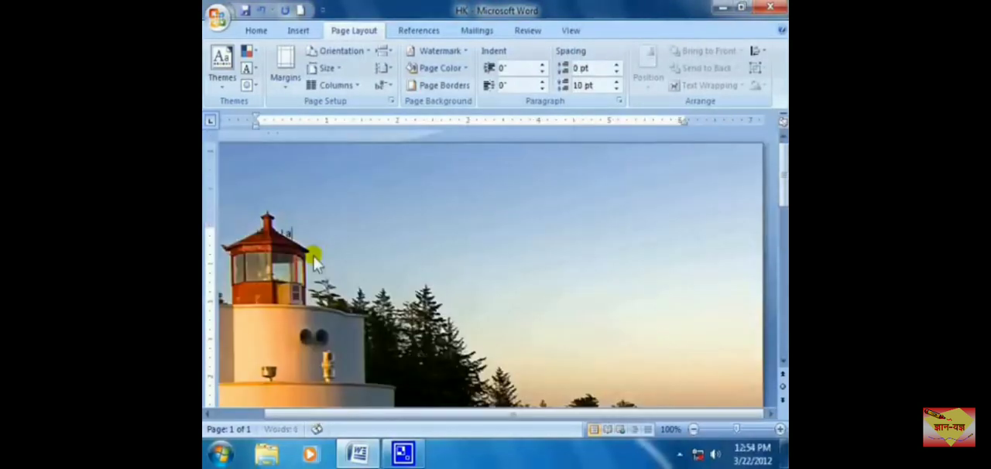
pyautogui.write('I am Hemant Ch')
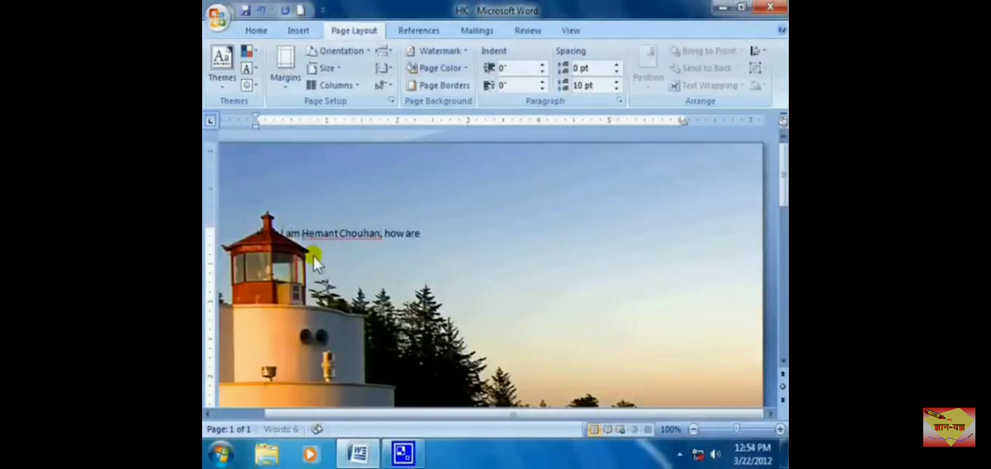
pyautogui.write('ou')
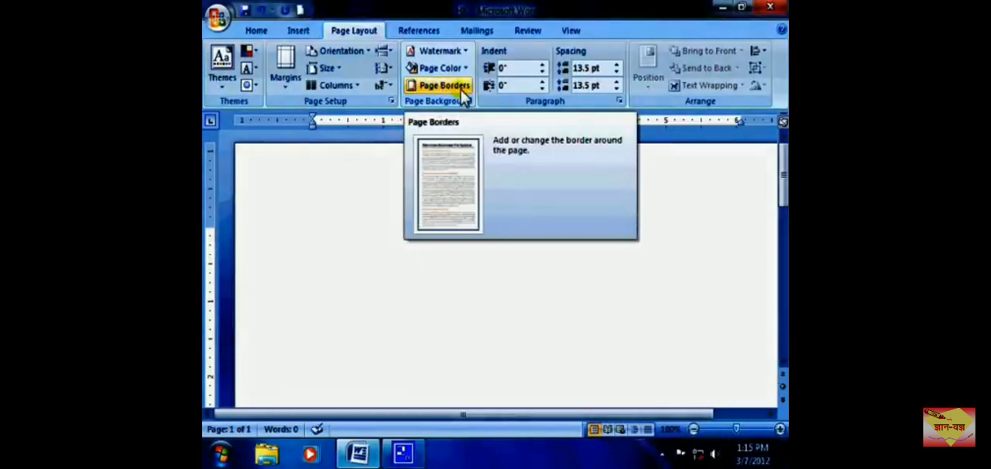
# Step: Apply a Box border to the paragraph with a 3 pt thick-and-thin line style in dark purple
pyautogui.click(462, 92)
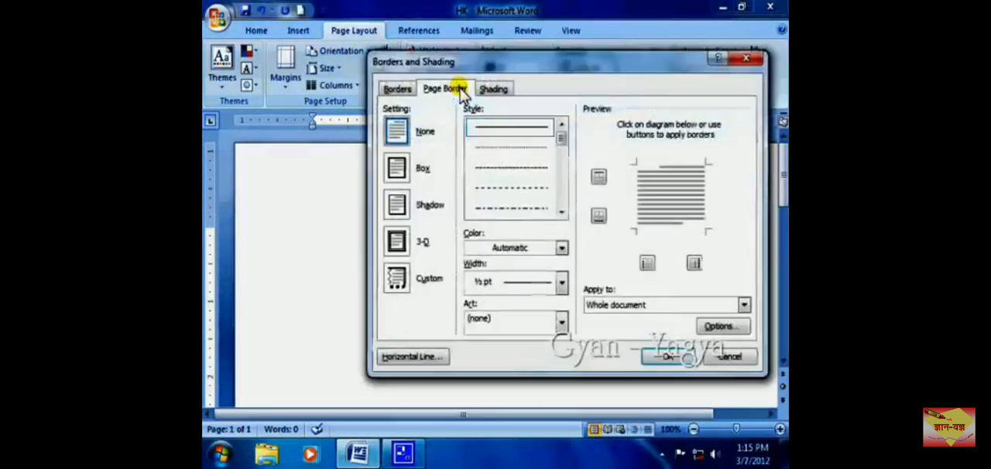
pyautogui.click(401, 90)
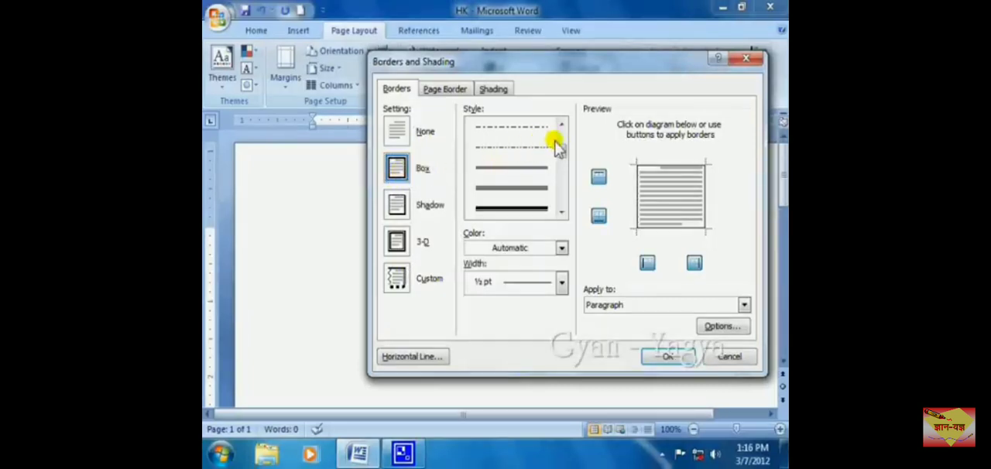
pyautogui.moveTo(561, 153)
pyautogui.mouseDown()
pyautogui.moveTo(560, 173)
pyautogui.moveTo(563, 154)
pyautogui.mouseUp()
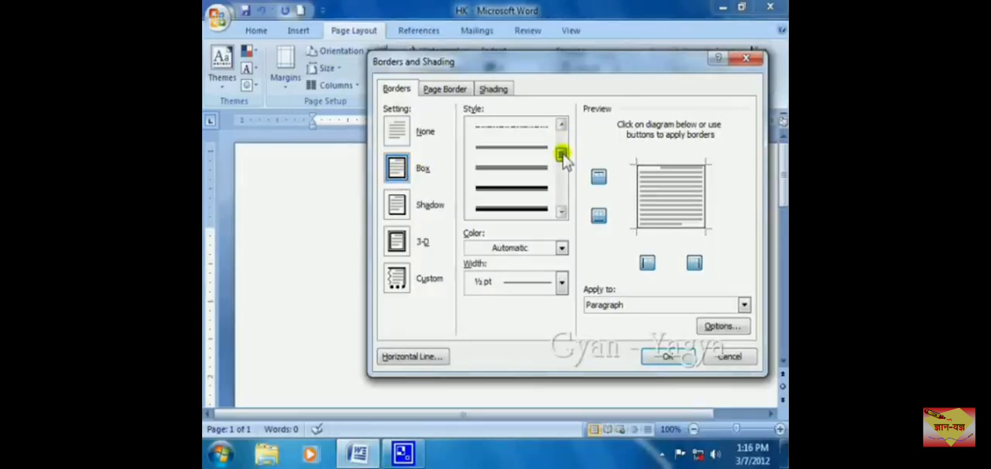
pyautogui.click(521, 195)
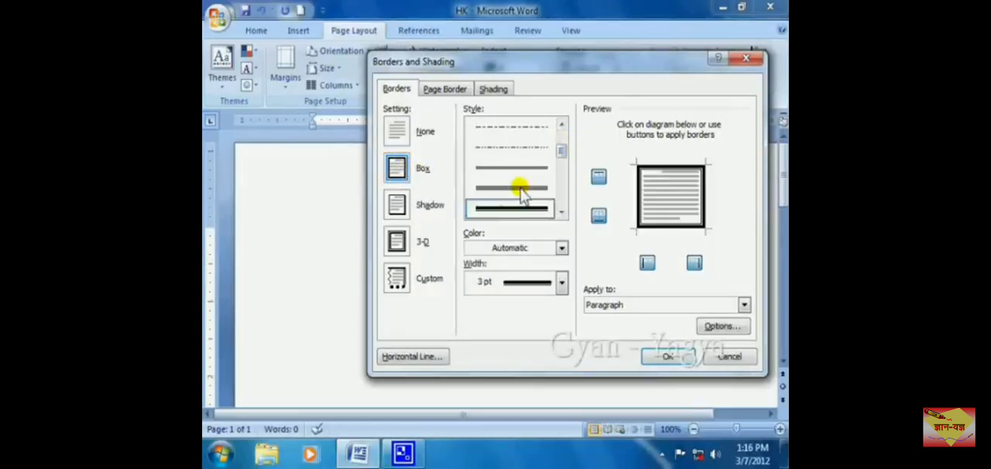
pyautogui.click(562, 248)
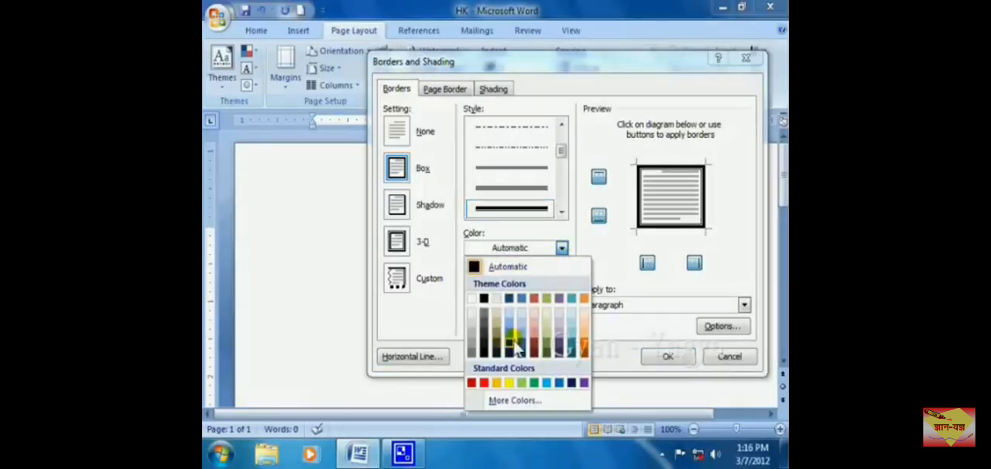
pyautogui.click(561, 348)
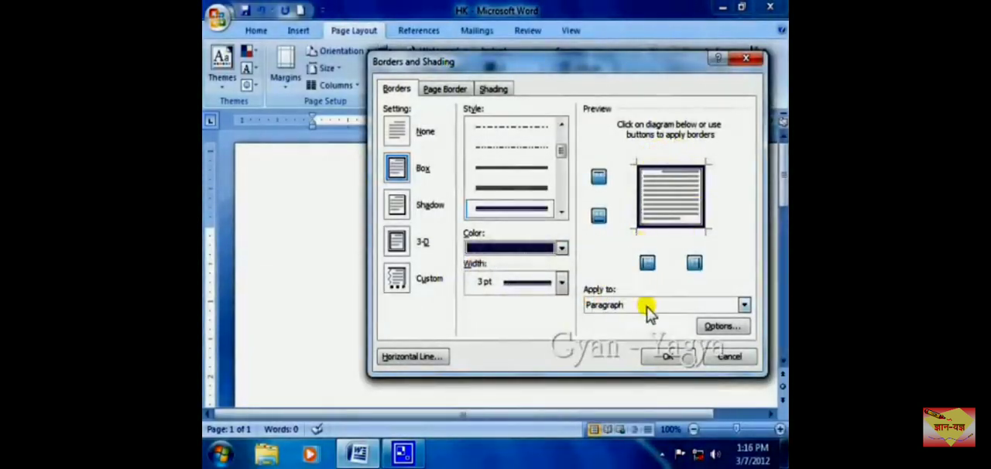
pyautogui.click(666, 357)
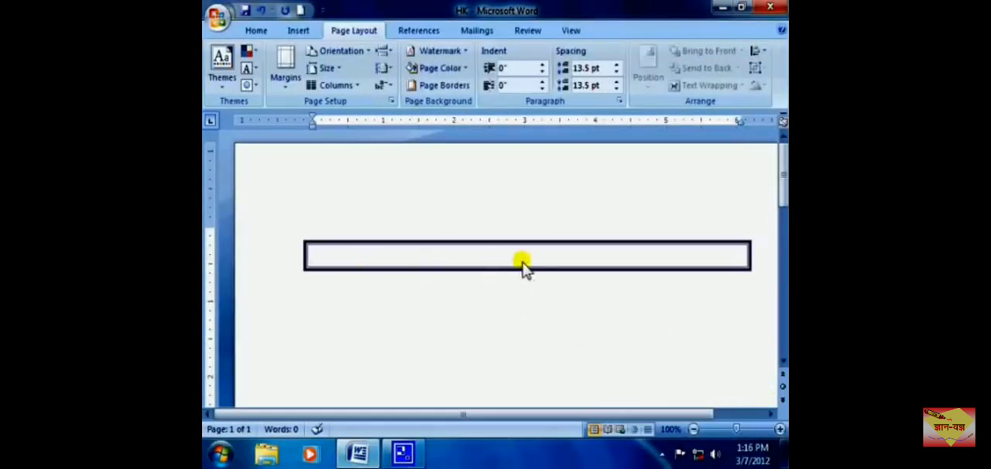
# Step: Enter a line of random filler text starting with "Jas fjasfkja" in the bordered paragraph and add four line breaks
pyautogui.write('Jas fjasfkja fdkljafljlajfasasfjl jlas fj fj fklsd flasfjlasfjklsdfjs fjdfj')
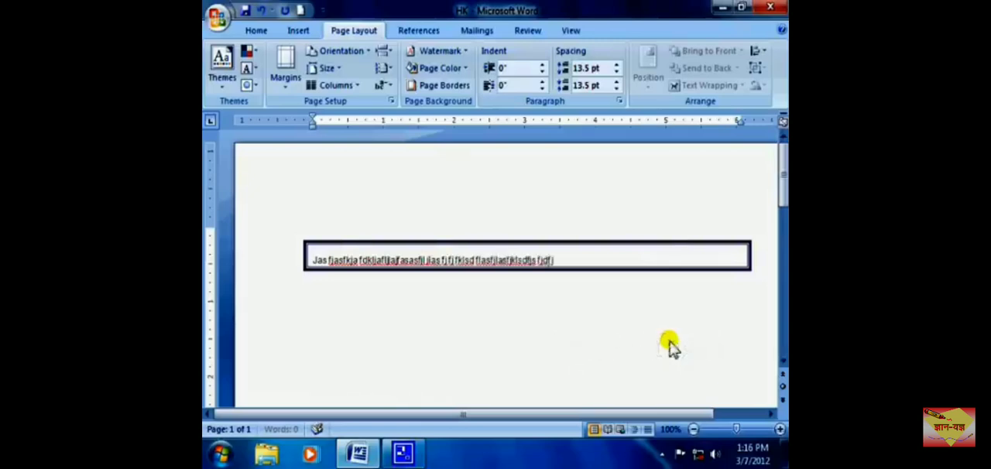
pyautogui.write('sldk fjlasfjkl jasf jkls dfj fjs dj fjlfjasfas fs')
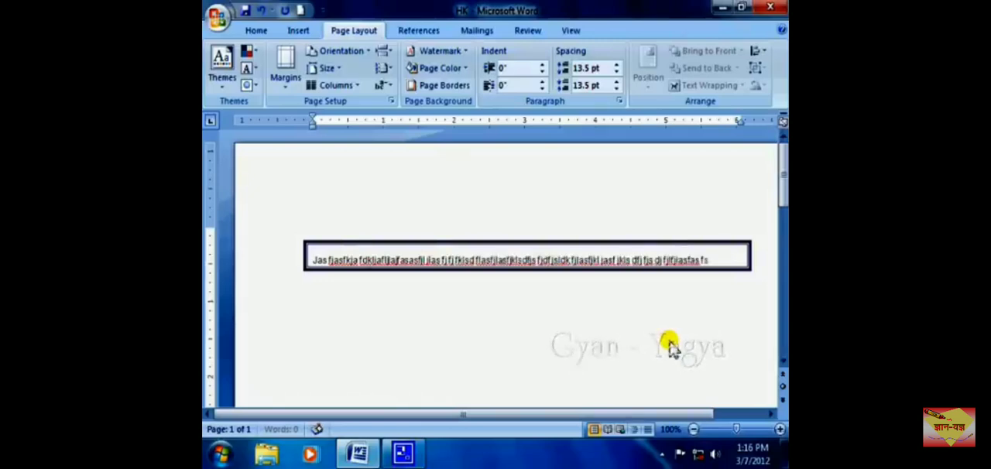
pyautogui.press('Return')
pyautogui.press('Return')
pyautogui.press('Return')
pyautogui.press('Return')
pyautogui.press('Return')
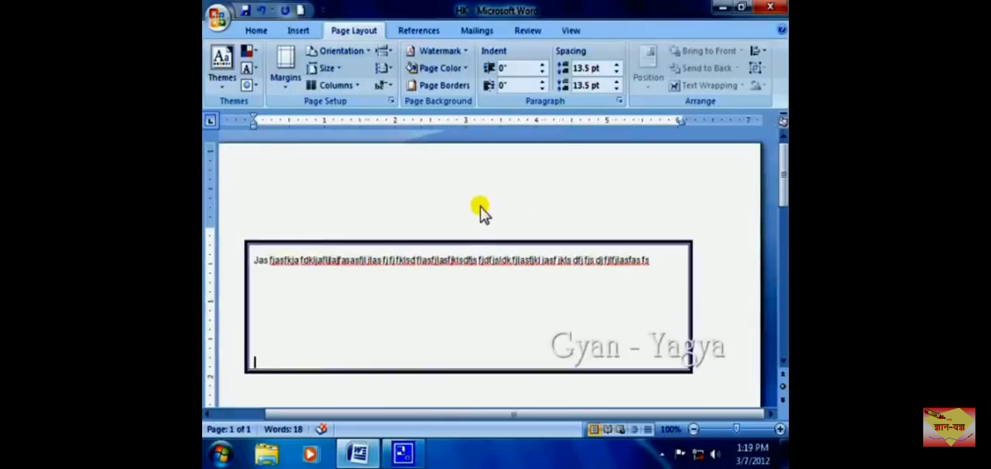
# Step: Choose the Box setting for a page border on the whole document
pyautogui.click(462, 90)
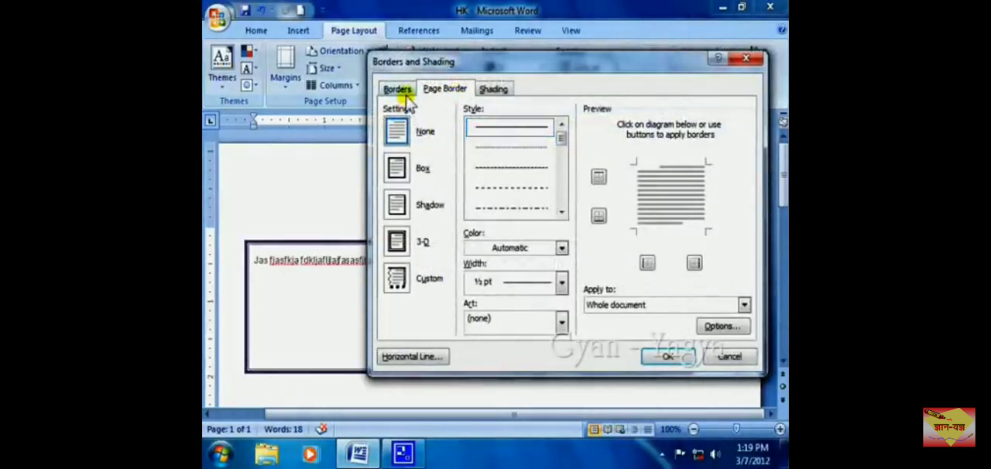
pyautogui.click(454, 91)
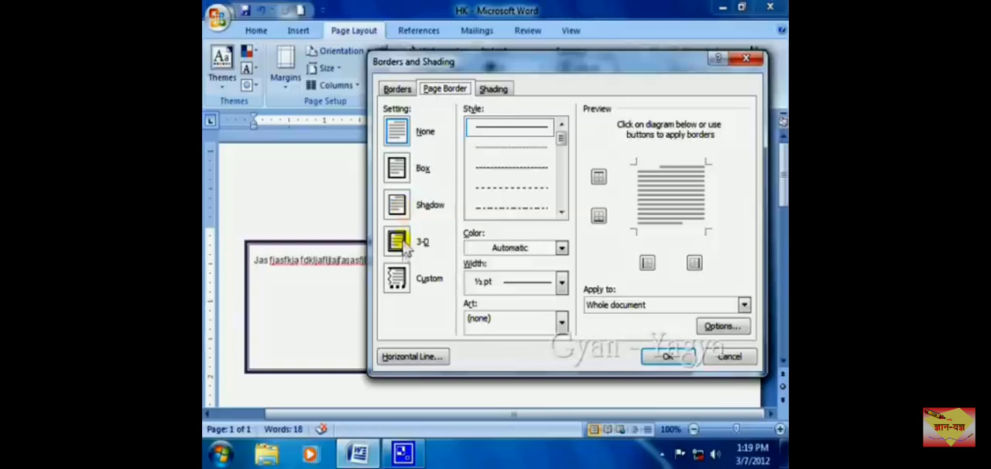
pyautogui.click(402, 176)
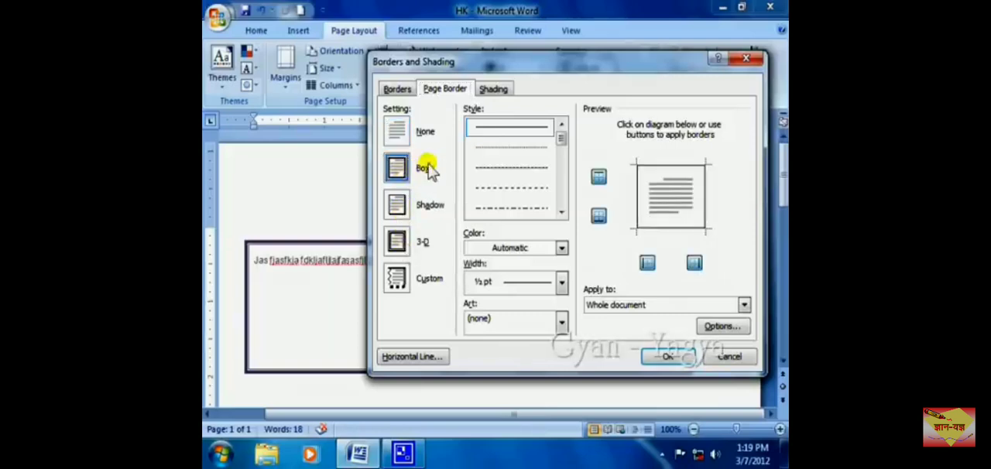
# Step: Try the wavy line style and the 3 pt triple-line style on the page border
pyautogui.click(562, 211)
pyautogui.click(562, 211)
pyautogui.click(562, 211)
pyautogui.click(562, 211)
pyautogui.click(563, 211)
pyautogui.click(562, 212)
pyautogui.click(563, 212)
pyautogui.click(563, 211)
pyautogui.click(562, 211)
pyautogui.click(538, 207)
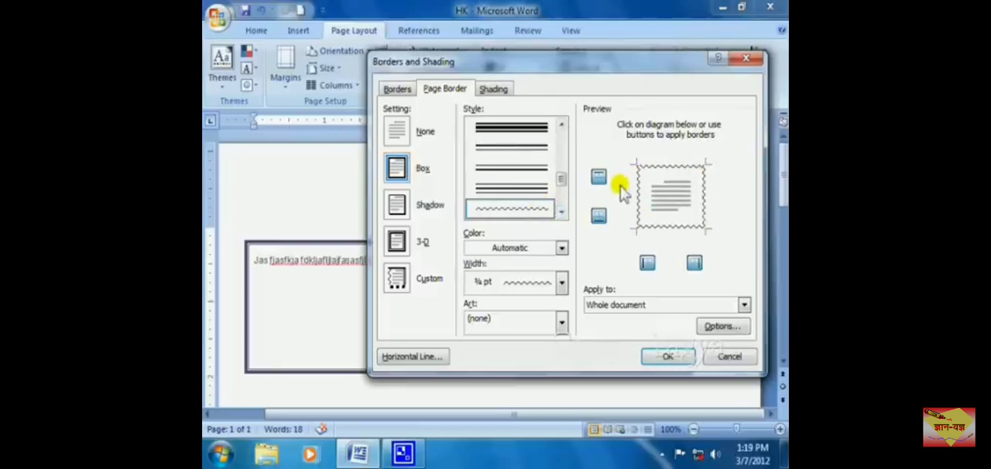
pyautogui.click(537, 138)
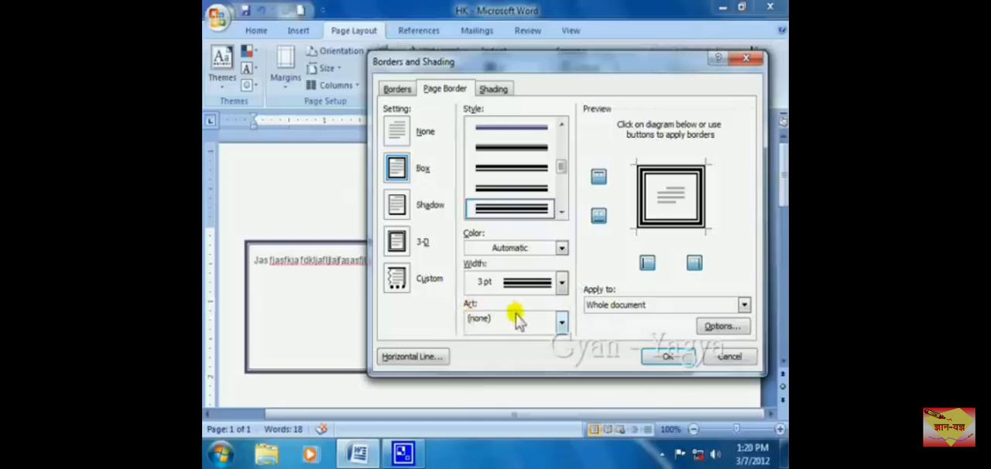
# Step: Try the red hearts art as the page border
pyautogui.click(561, 325)
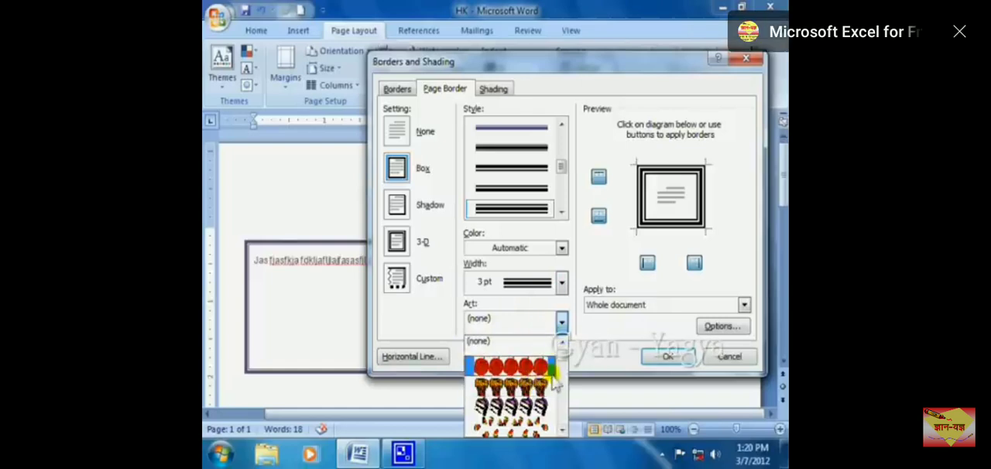
pyautogui.click(563, 430)
pyautogui.click(563, 430)
pyautogui.click(563, 430)
pyautogui.click(563, 431)
pyautogui.click(563, 430)
pyautogui.click(563, 431)
pyautogui.click(563, 431)
pyautogui.click(563, 431)
pyautogui.click(563, 431)
pyautogui.click(563, 431)
pyautogui.click(563, 430)
pyautogui.click(563, 431)
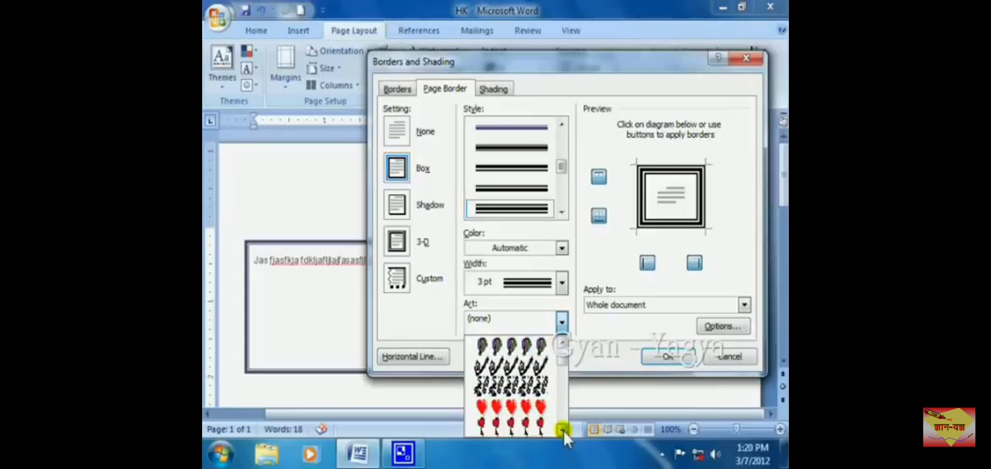
pyautogui.click(563, 430)
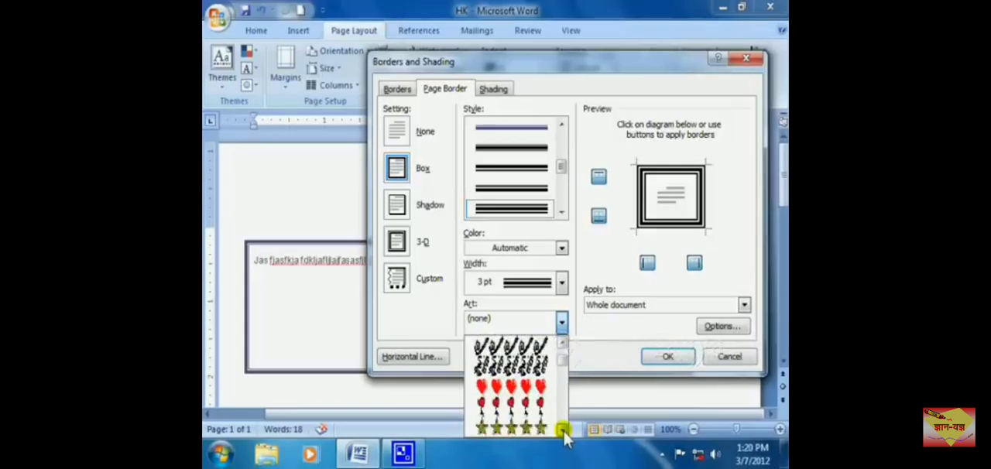
pyautogui.click(541, 387)
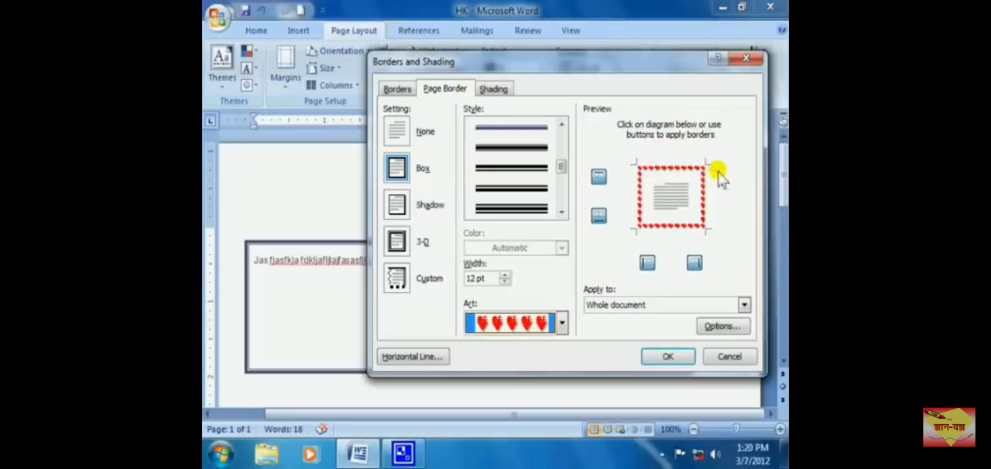
# Step: Remove the hearts art from the page border by setting Art to (none)
pyautogui.click(562, 324)
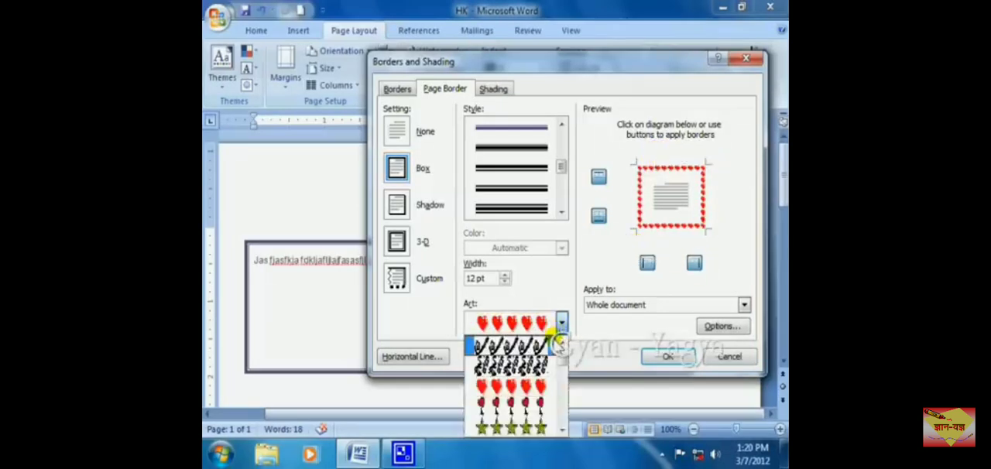
pyautogui.click(564, 344)
pyautogui.click(563, 344)
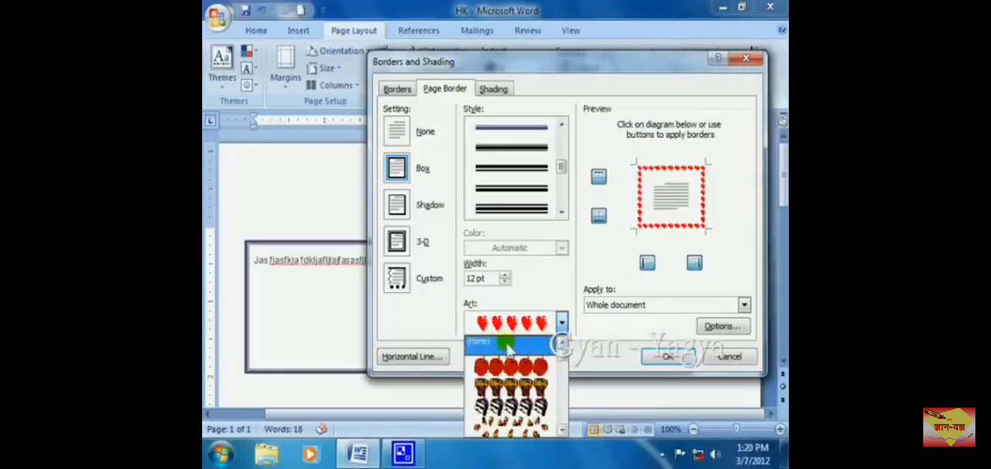
pyautogui.click(507, 345)
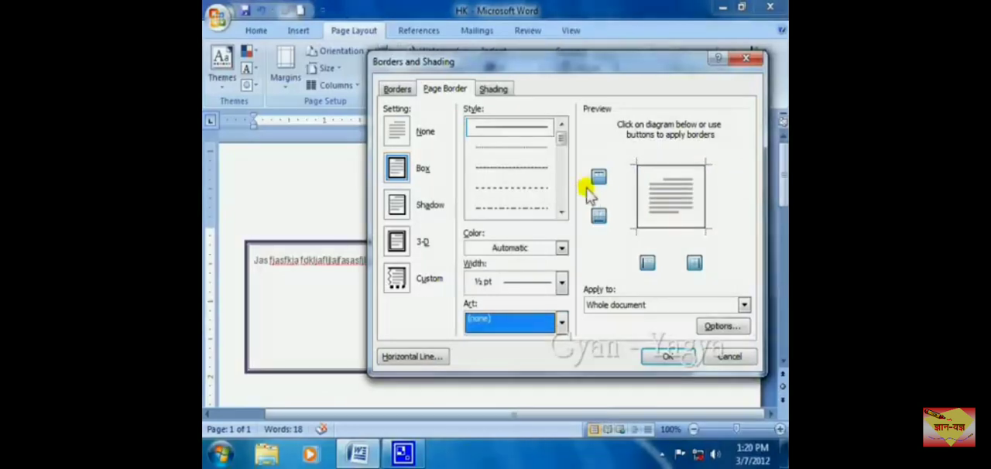
# Step: Apply a 3 pt thick-and-thin line style in dark red to the box page border and check it around the page
pyautogui.click(562, 212)
pyautogui.click(563, 212)
pyautogui.click(562, 212)
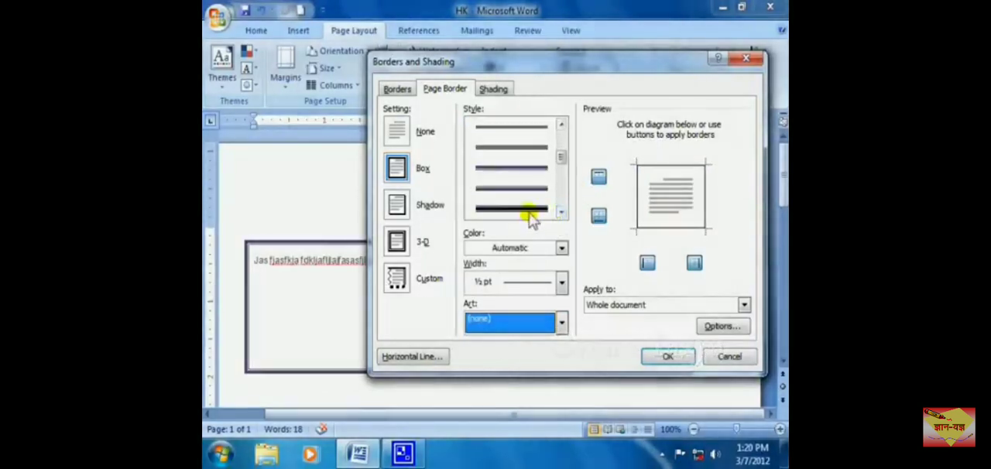
pyautogui.click(531, 209)
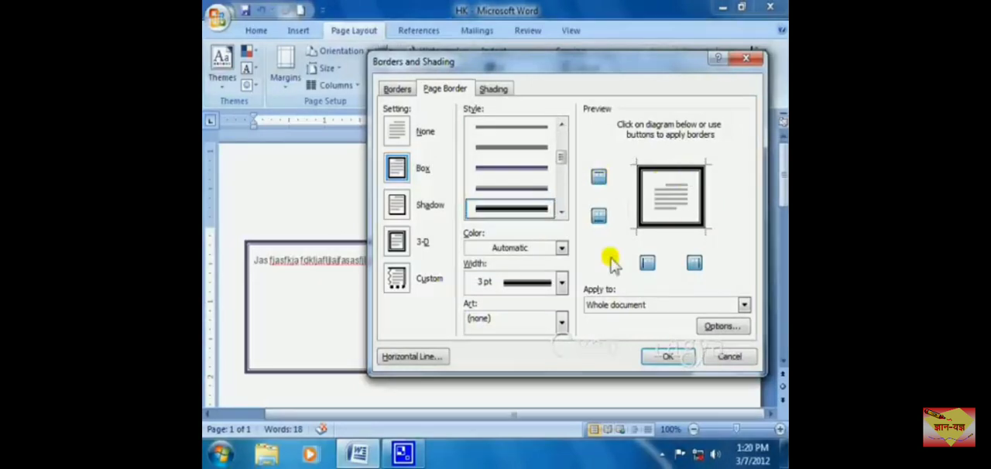
pyautogui.click(562, 248)
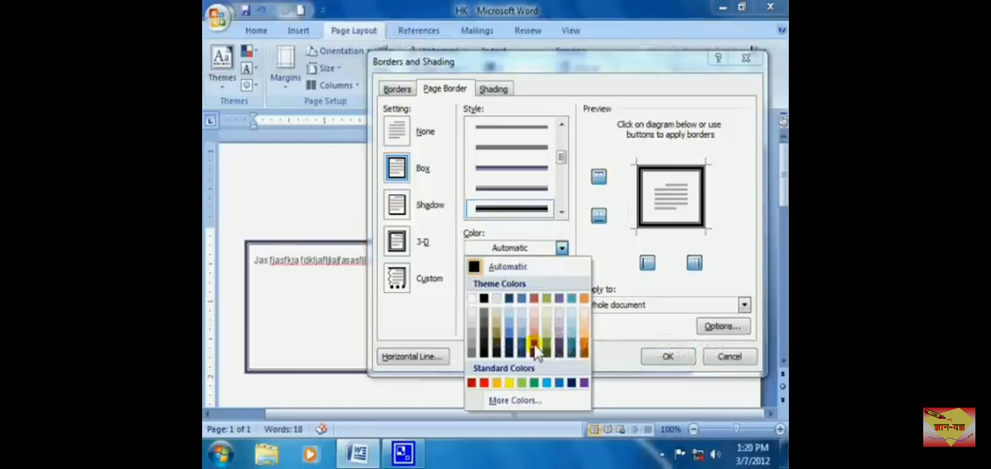
pyautogui.click(534, 347)
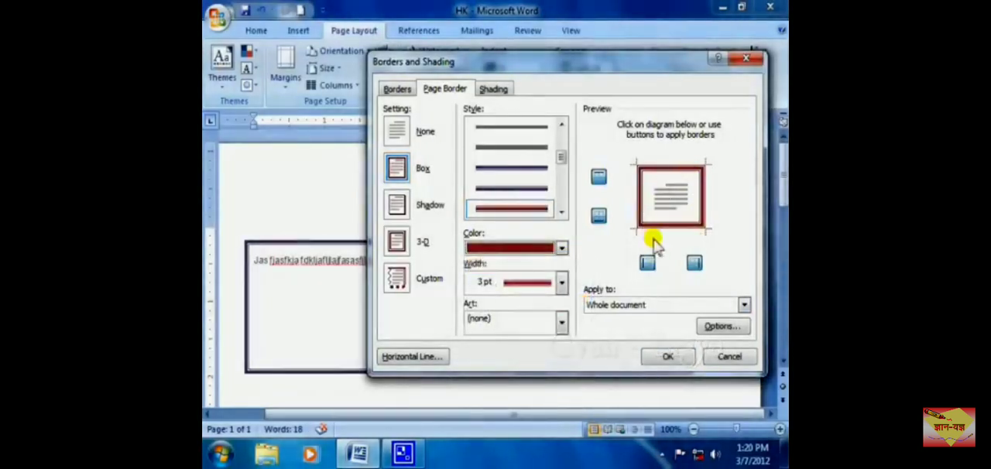
pyautogui.click(656, 373)
pyautogui.scroll(-3, 719, 352)
pyautogui.scroll(-6, 719, 354)
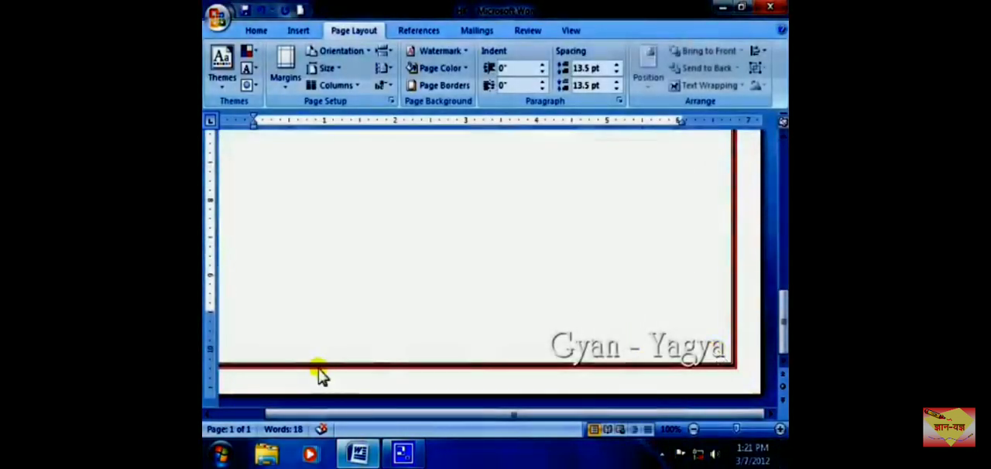
pyautogui.moveTo(336, 417); pyautogui.dragTo(282, 422)
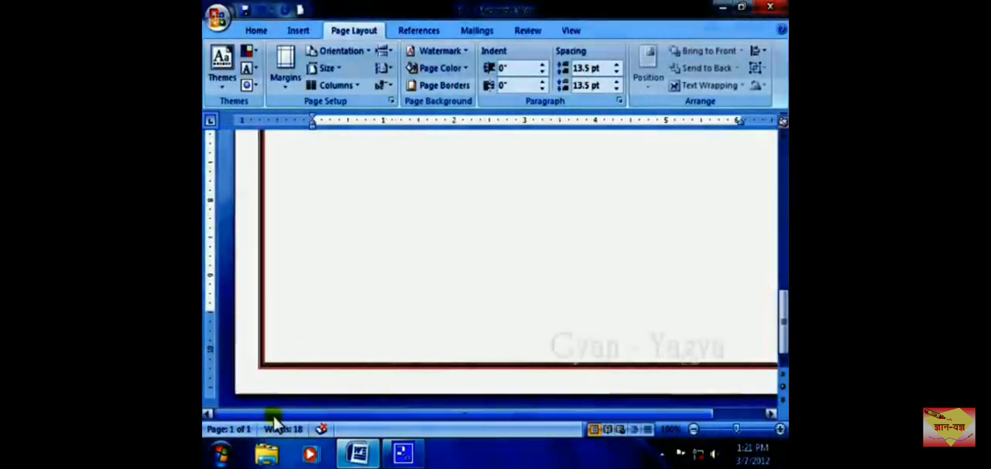
pyautogui.scroll(6, 355, 387)
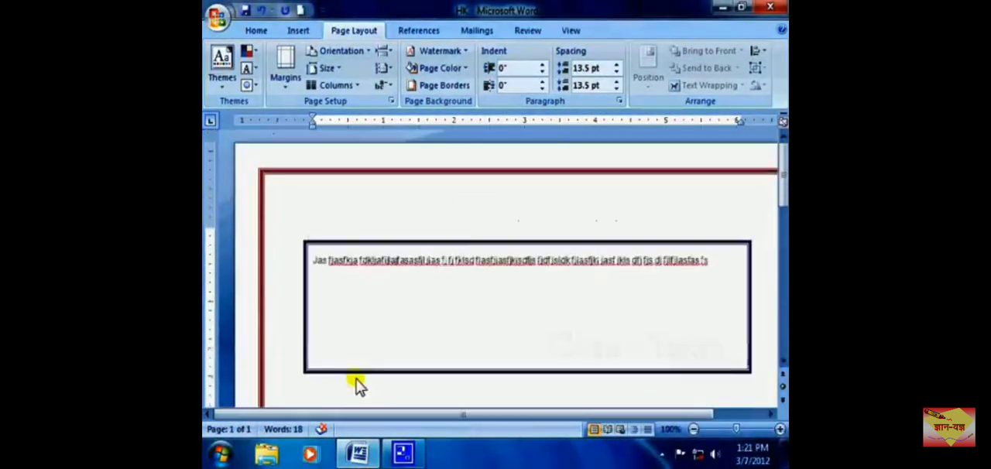